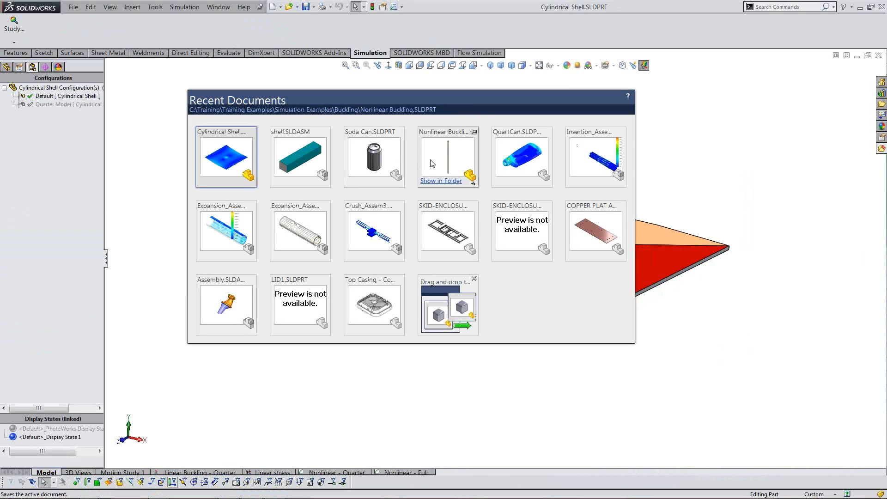
- Open the recent part Nonlinear Buckling.SLDPRT and activate its Linear Buckling study
{"action": "left_click", "coordinate": [432, 163]}
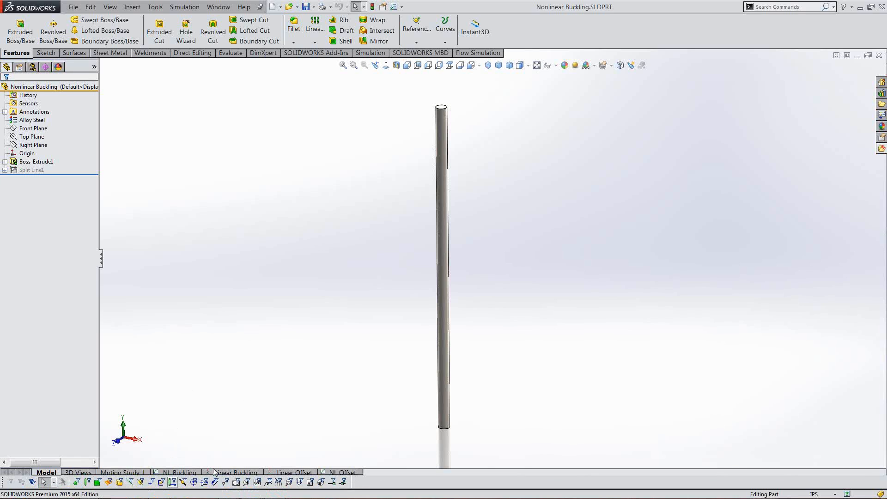
{"action": "left_click", "coordinate": [234, 471]}
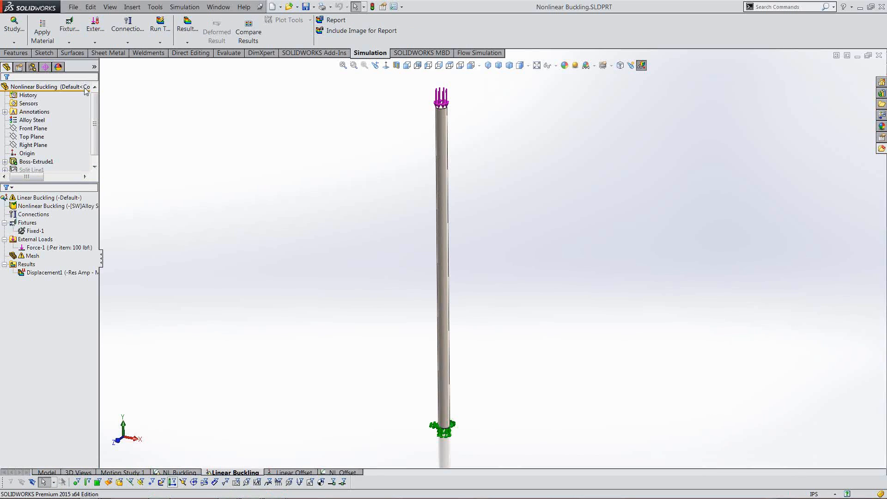
{"action": "left_click", "coordinate": [14, 43]}
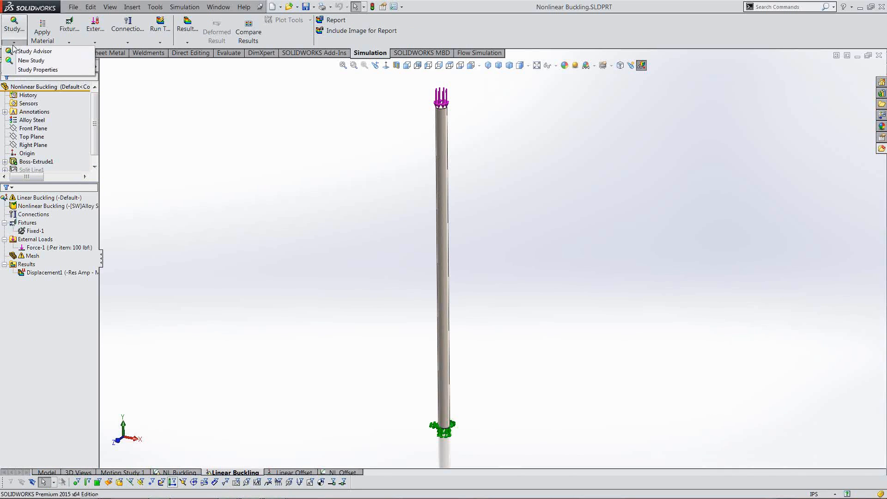
{"action": "left_click", "coordinate": [30, 61]}
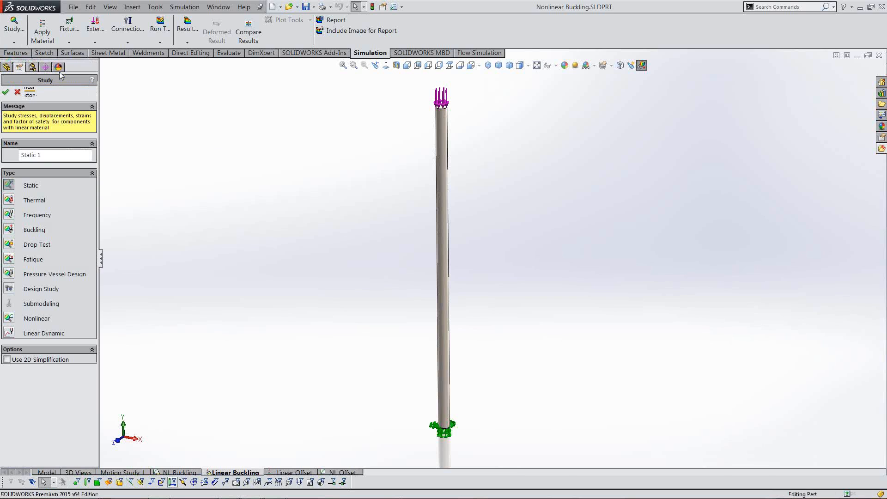
{"action": "left_click", "coordinate": [8, 229]}
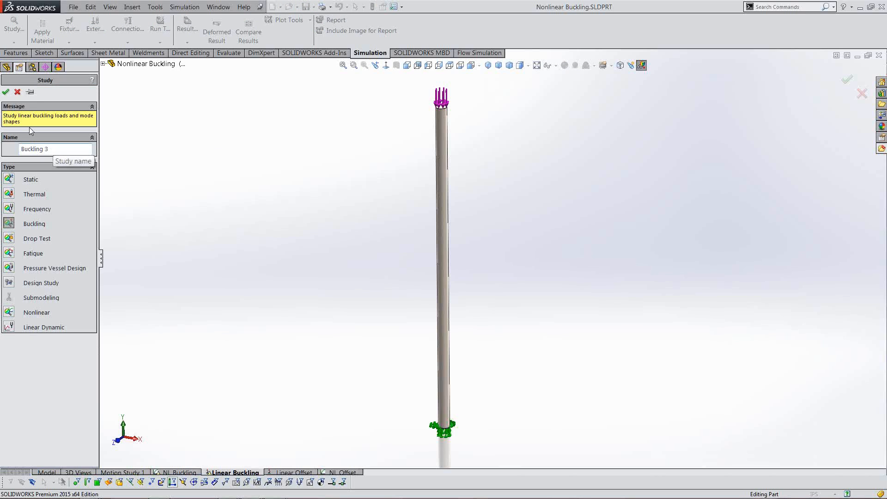
{"action": "left_click", "coordinate": [17, 93]}
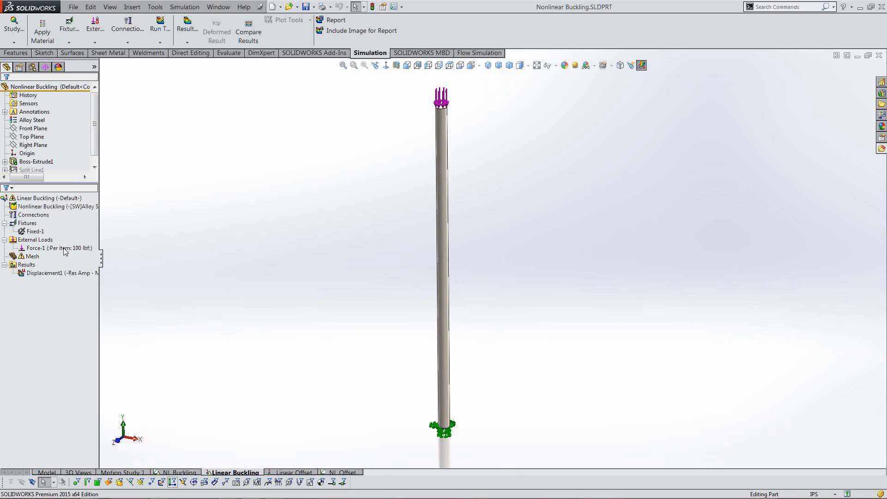
- Examine the contact types offered for a manual contact set in the Linear Buckling study, leaving without defining one
{"action": "right_click", "coordinate": [38, 217]}
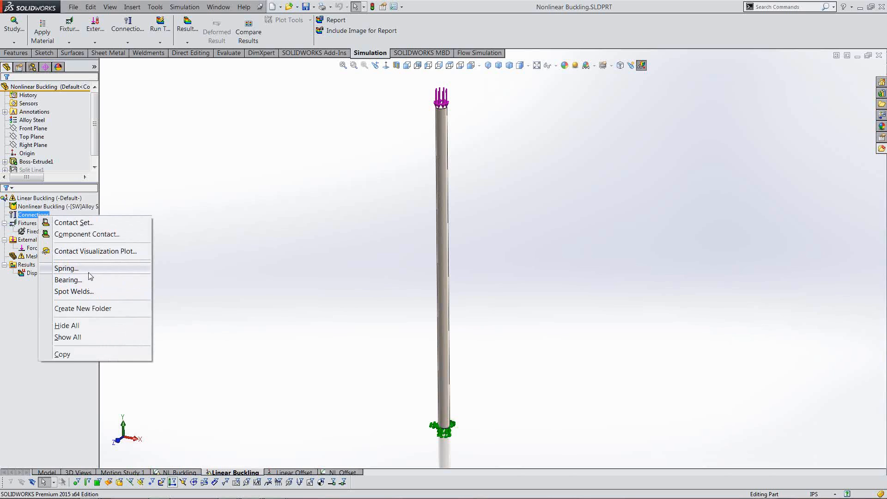
{"action": "left_click", "coordinate": [89, 226]}
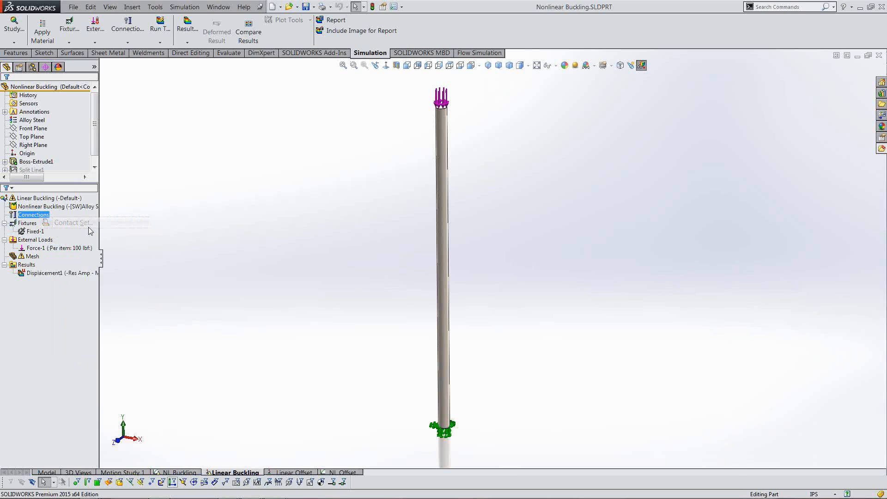
{"action": "left_click", "coordinate": [63, 159]}
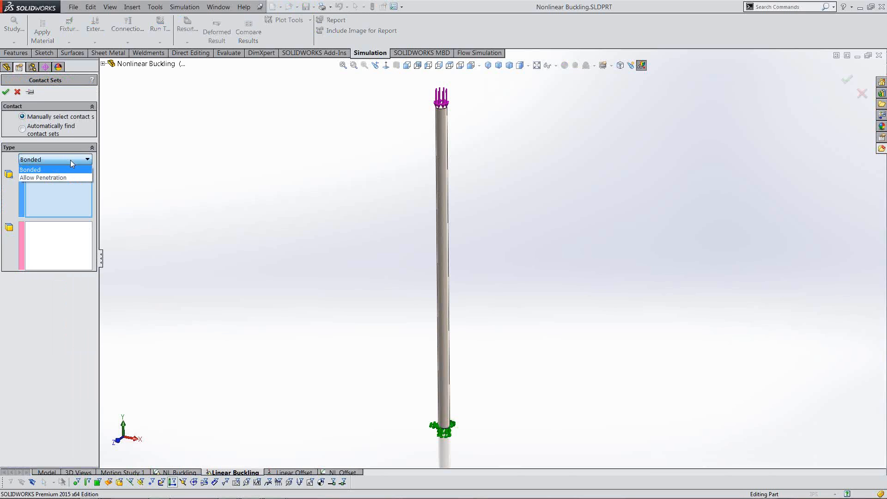
{"action": "left_click", "coordinate": [114, 157]}
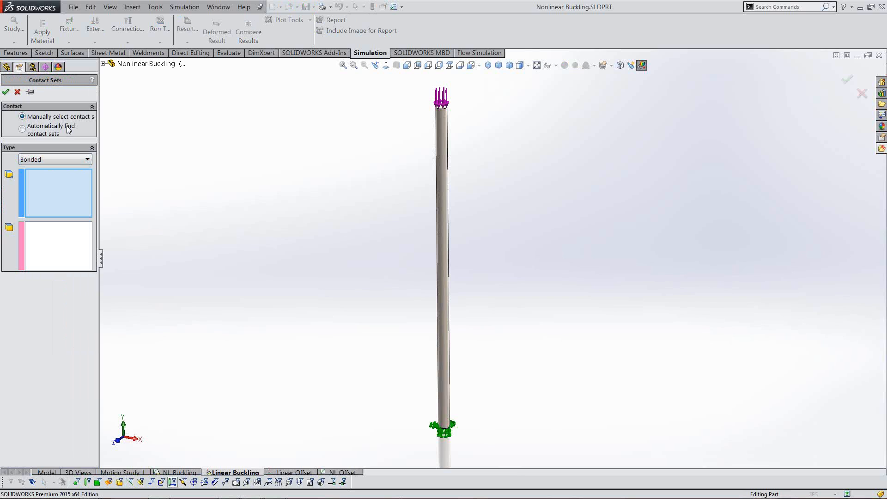
{"action": "left_click", "coordinate": [18, 92]}
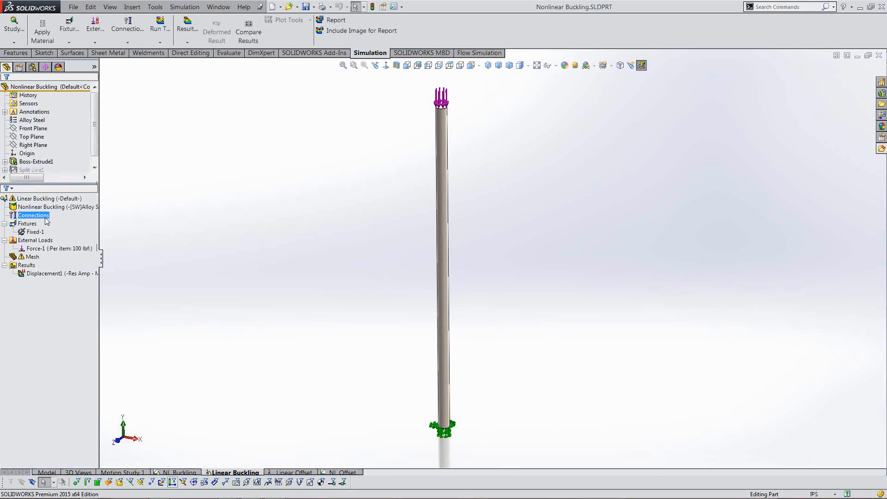
- Review the available fixture and external load types, and inspect the force applied to the column's upper end
{"action": "right_click", "coordinate": [31, 226]}
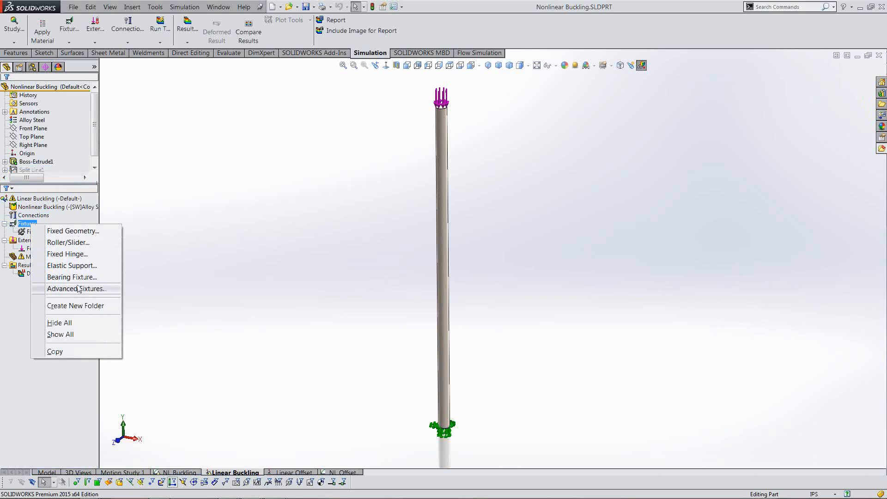
{"action": "left_click", "coordinate": [126, 235]}
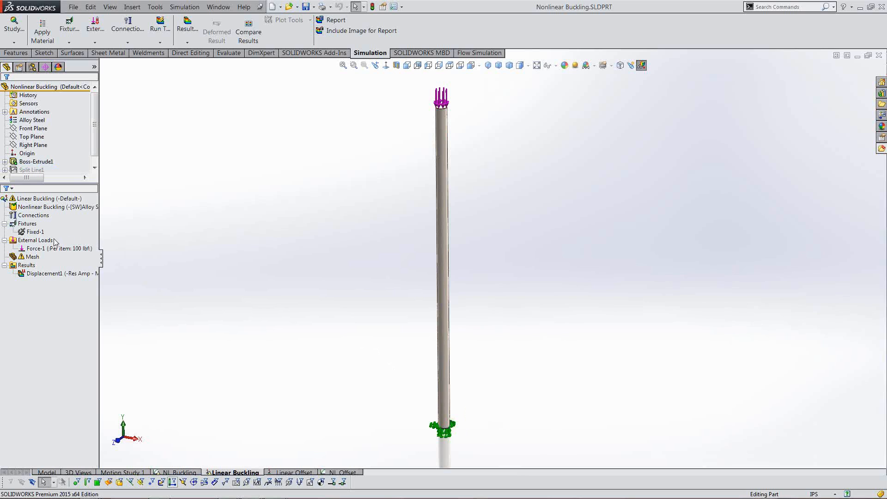
{"action": "right_click", "coordinate": [41, 240]}
{"action": "left_click", "coordinate": [115, 209]}
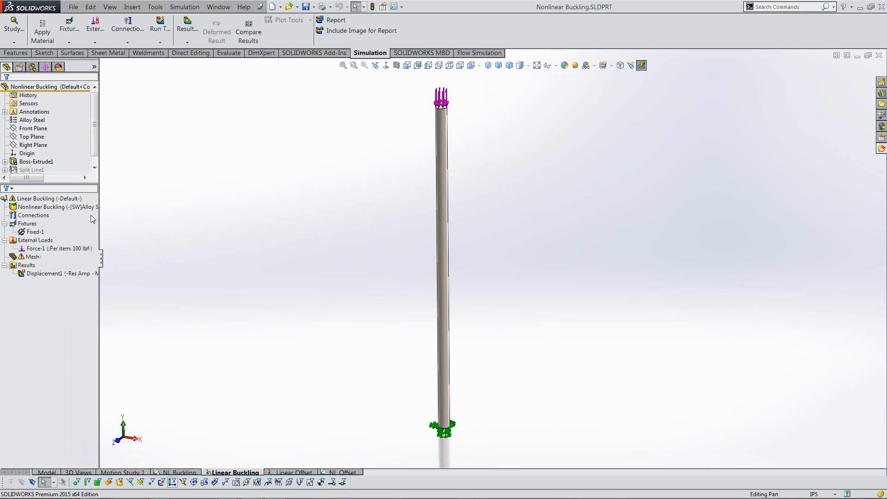
{"action": "left_click", "coordinate": [41, 250]}
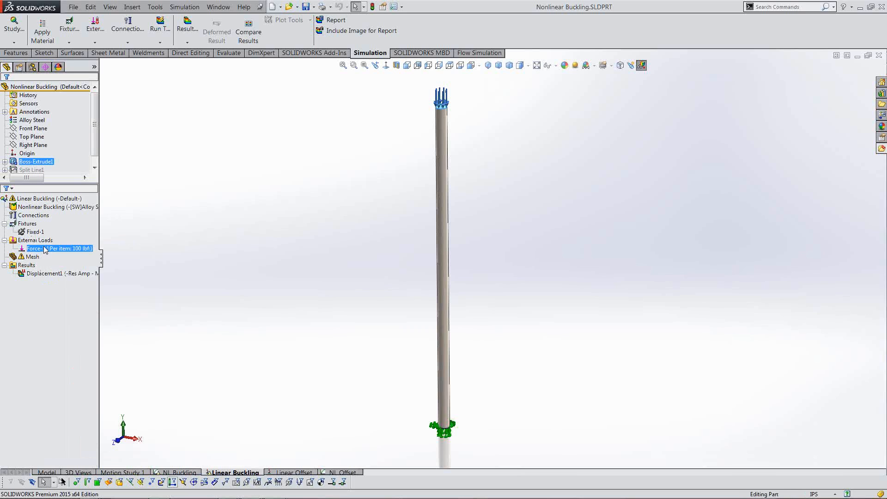
{"action": "mouse_move", "coordinate": [442, 107]}
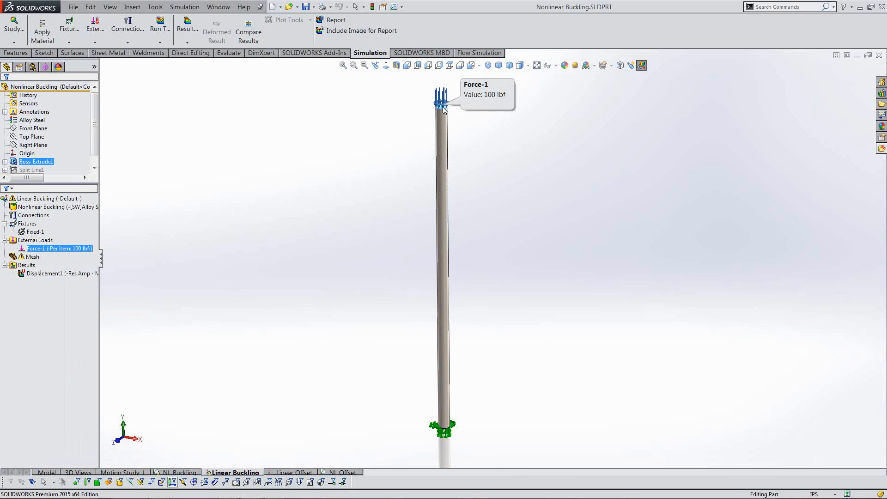
{"action": "left_click", "coordinate": [390, 116]}
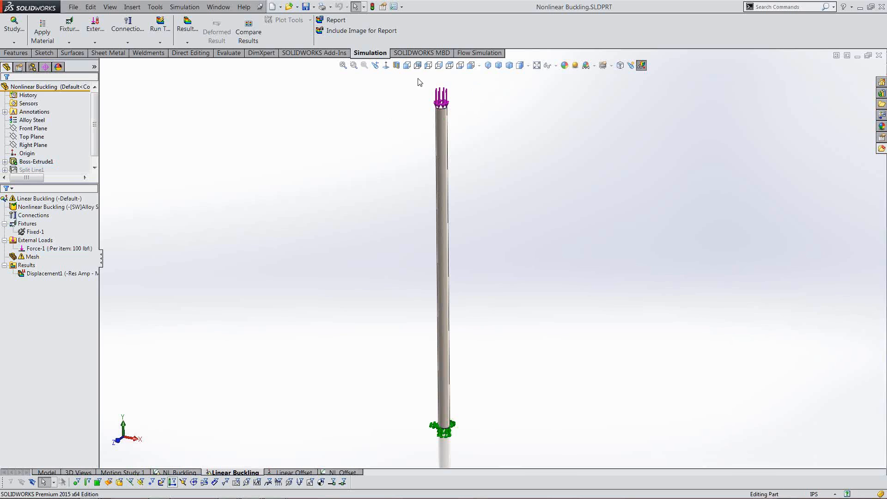
{"action": "mouse_move", "coordinate": [443, 109]}
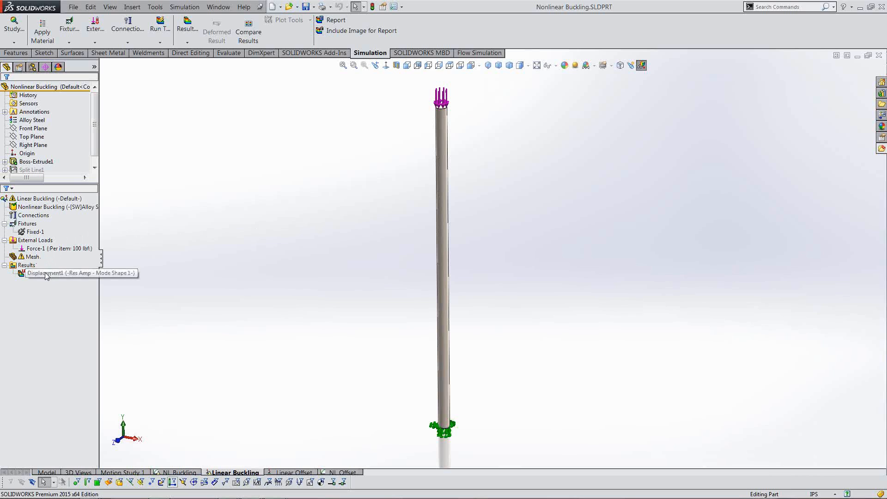
- Review the Linear Buckling study's properties, including the number of buckling modes and the solver, without changing them
{"action": "right_click", "coordinate": [58, 199]}
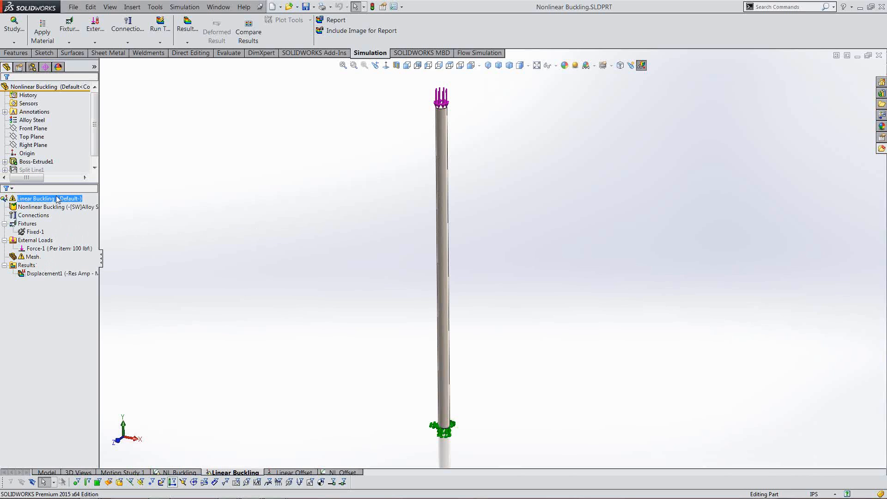
{"action": "left_click", "coordinate": [91, 283]}
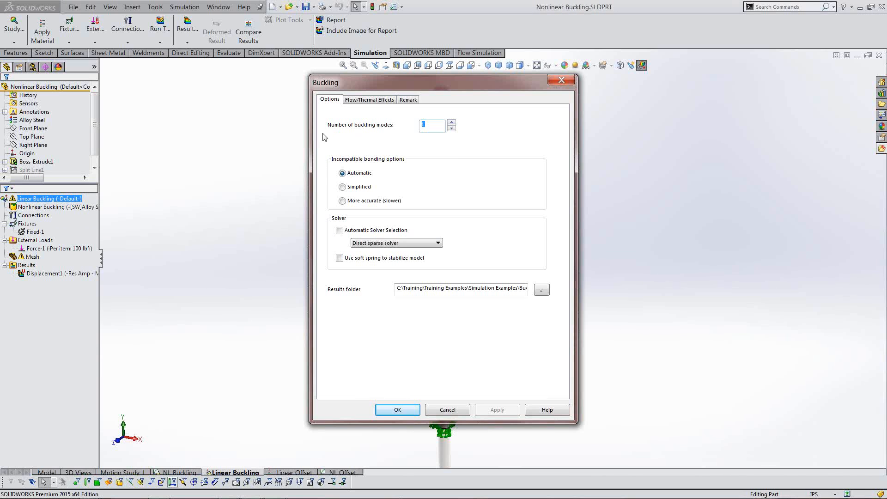
{"action": "left_click", "coordinate": [440, 126]}
{"action": "left_click", "coordinate": [561, 80]}
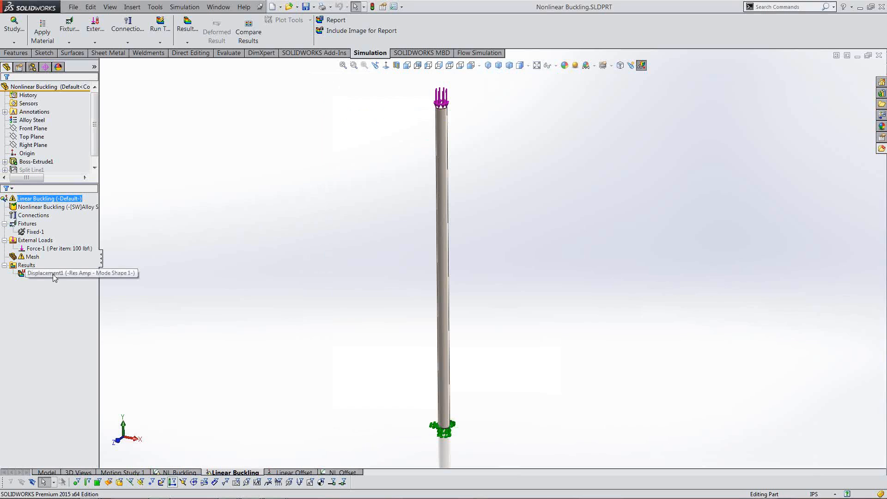
- Show the Displacement1 mode shape plot of the Linear Buckling study and dismiss the Dropbox notification
{"action": "left_click", "coordinate": [53, 274]}
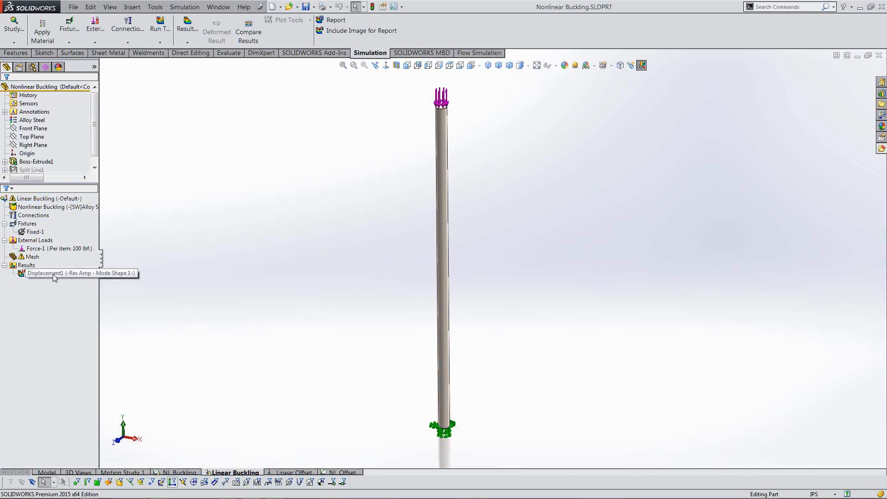
{"action": "double_click", "coordinate": [52, 273]}
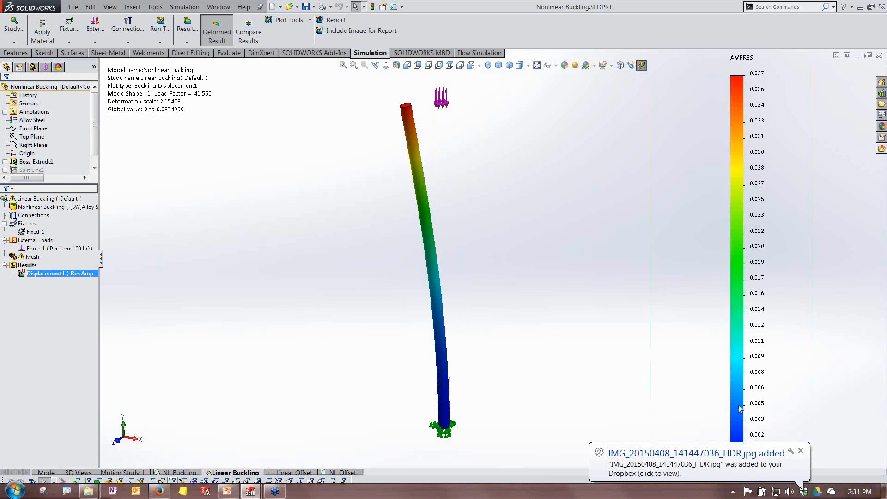
{"action": "left_click", "coordinate": [802, 450]}
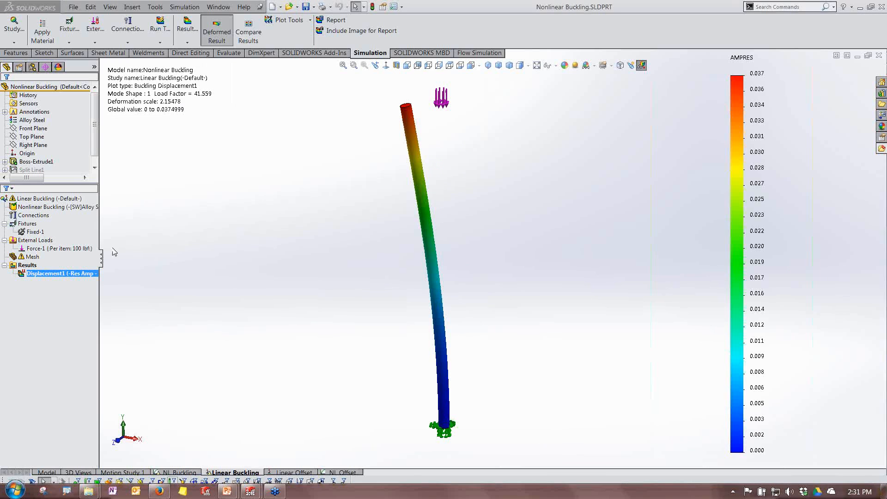
- List the buckling factors of safety for the Linear Buckling results and close the list
{"action": "right_click", "coordinate": [28, 266]}
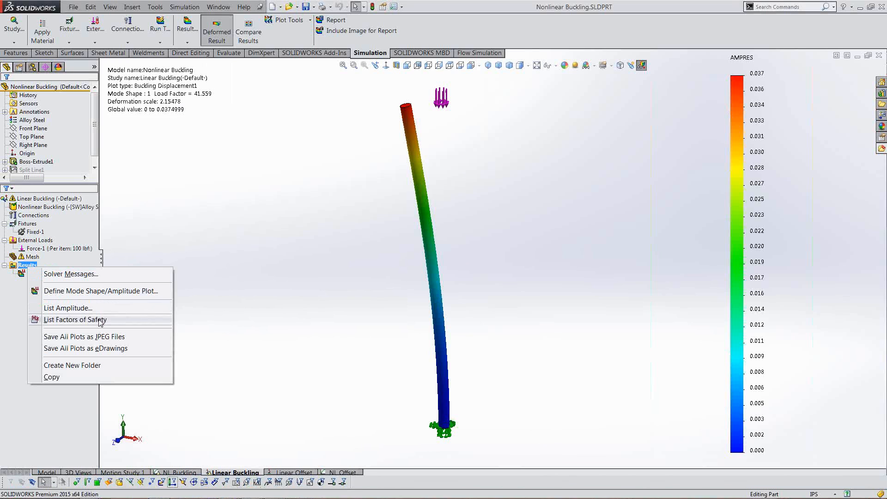
{"action": "left_click", "coordinate": [99, 320]}
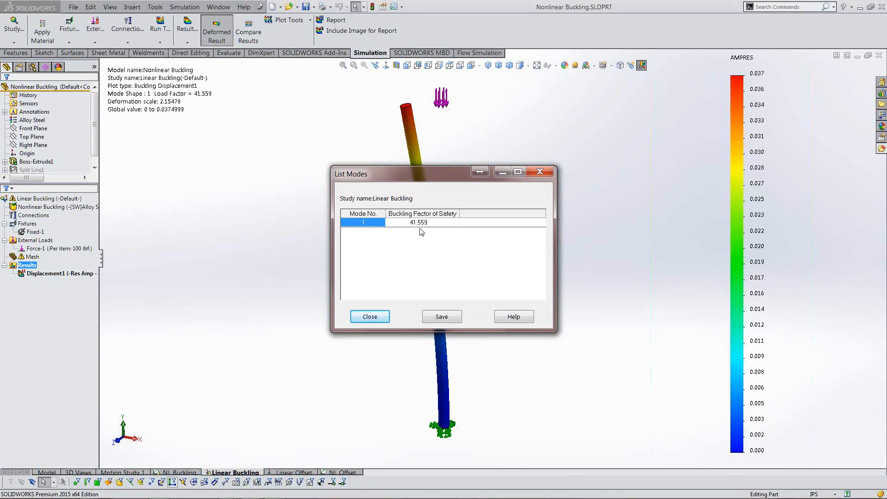
{"action": "left_click", "coordinate": [370, 317]}
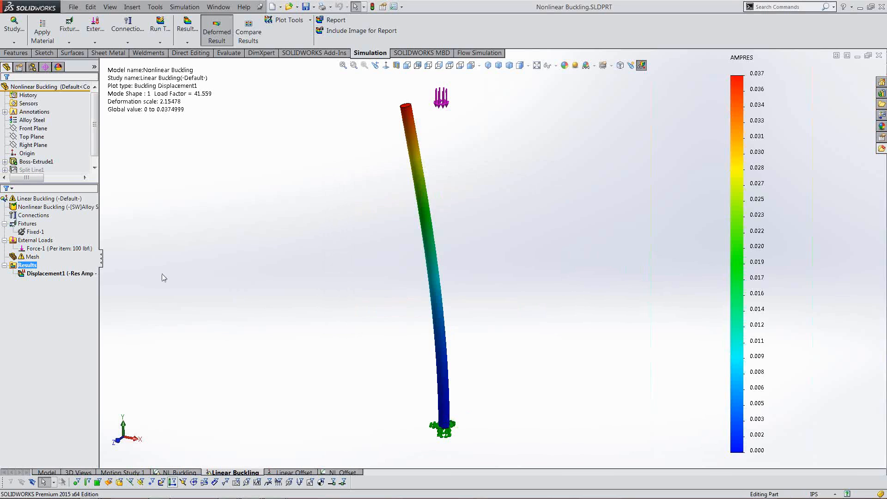
- Hide the Displacement1 plot and switch to the NL Buckling study
{"action": "right_click", "coordinate": [95, 273]}
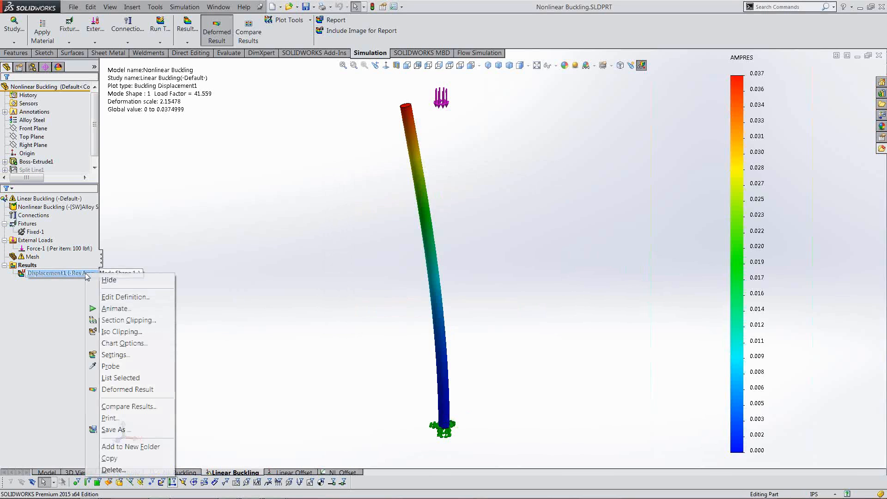
{"action": "left_click", "coordinate": [136, 281]}
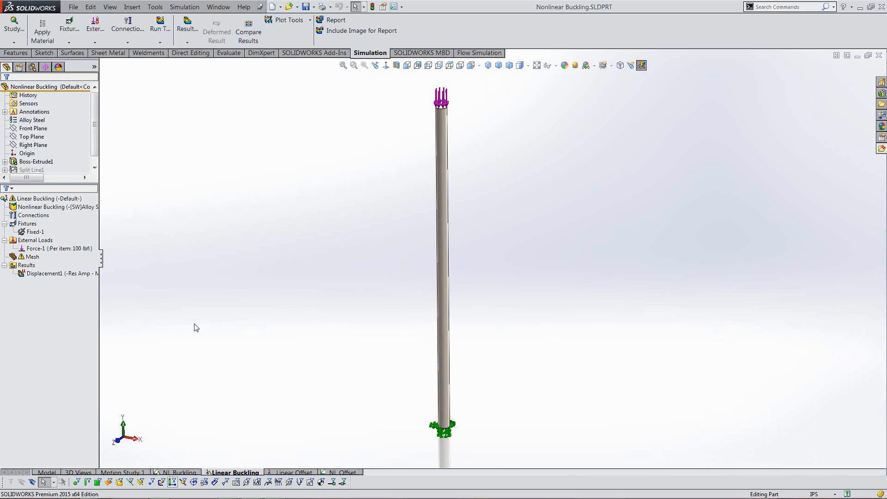
{"action": "left_click", "coordinate": [180, 471]}
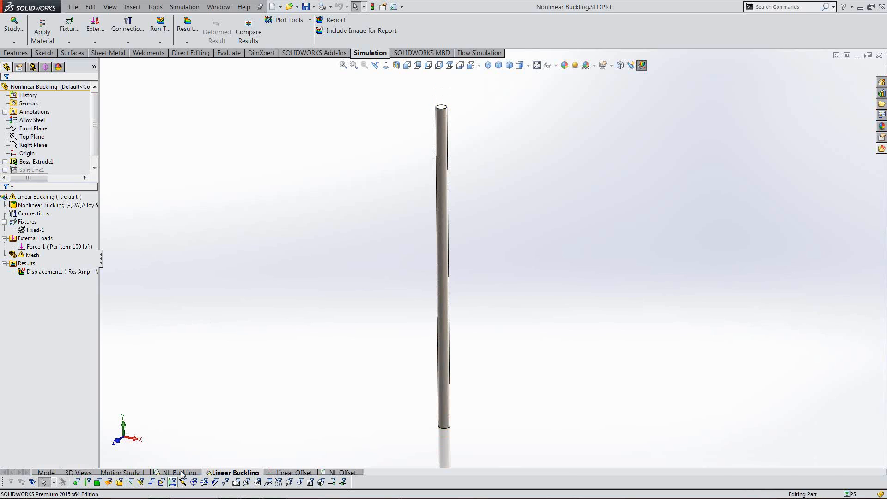
{"action": "left_click", "coordinate": [17, 43]}
{"action": "left_click", "coordinate": [33, 61]}
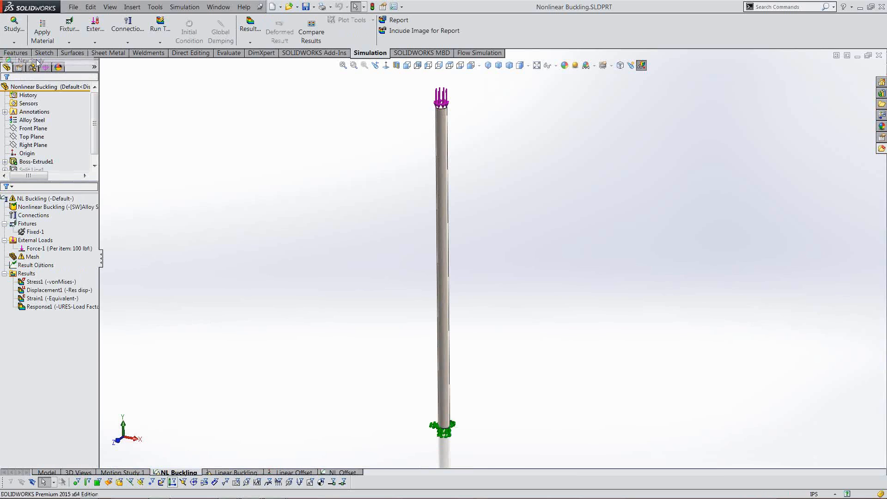
{"action": "left_click", "coordinate": [8, 317]}
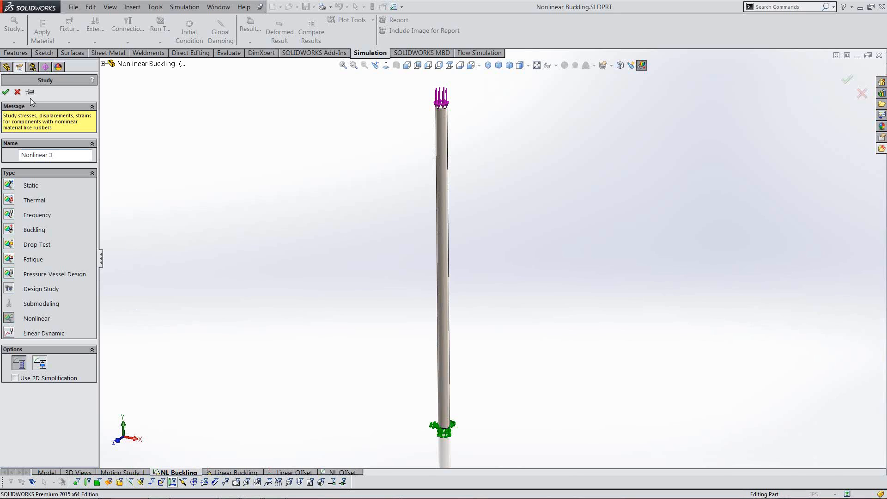
{"action": "left_click", "coordinate": [17, 92]}
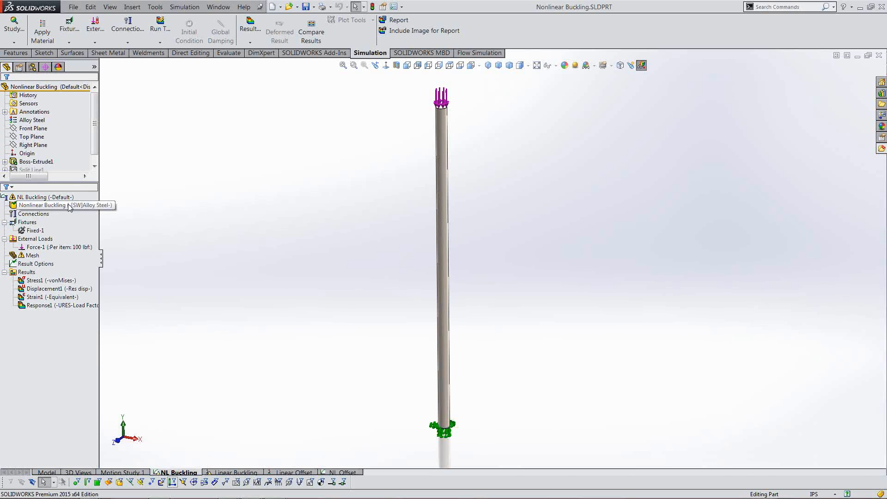
- Review the available material model types for the column's Alloy Steel in the NL Buckling study, then close the material settings unchanged
{"action": "right_click", "coordinate": [68, 204]}
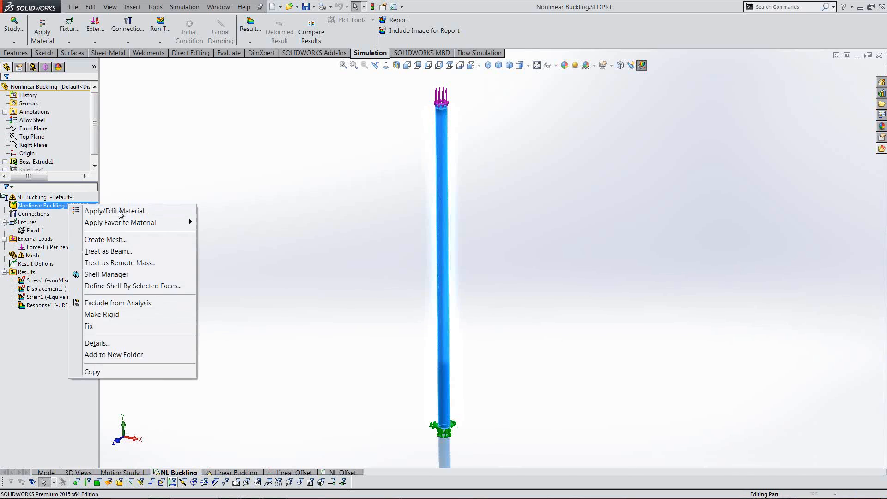
{"action": "left_click", "coordinate": [120, 211]}
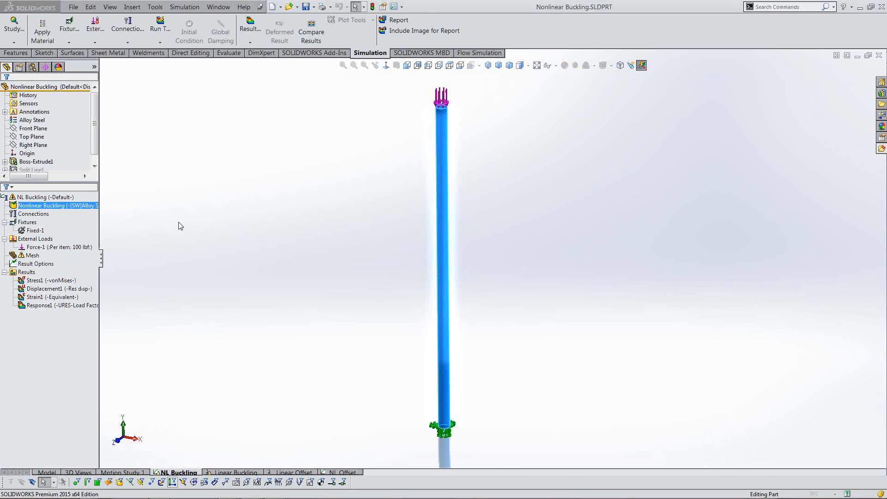
{"action": "left_click", "coordinate": [287, 74]}
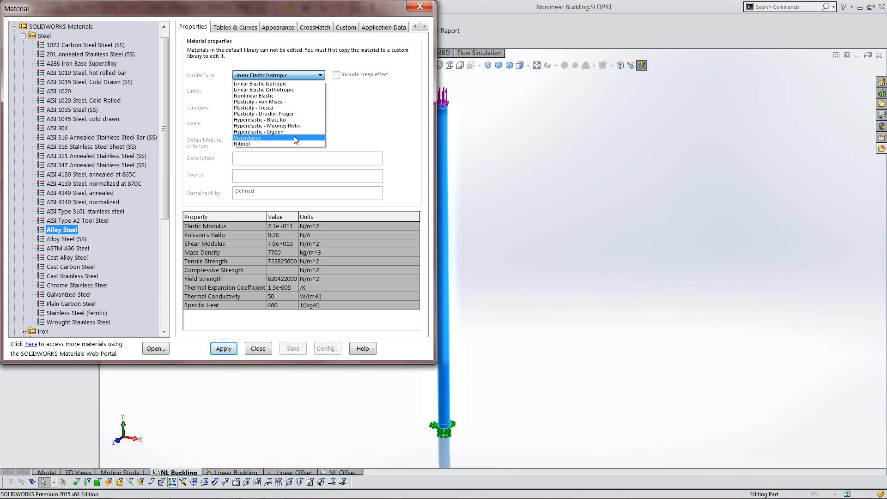
{"action": "left_click", "coordinate": [342, 100]}
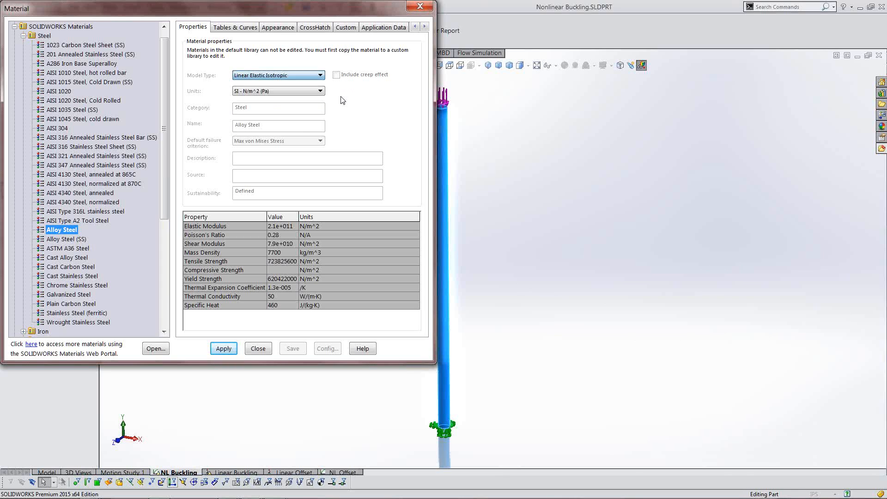
{"action": "left_click", "coordinate": [419, 7]}
- Review the contact types available for a contact set in the NL Buckling study's connections and cancel without creating one
{"action": "right_click", "coordinate": [34, 214]}
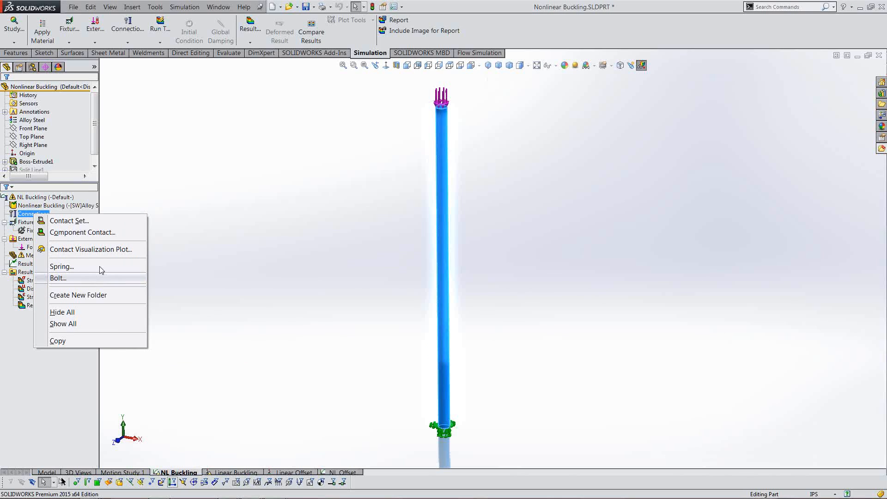
{"action": "left_click", "coordinate": [181, 234]}
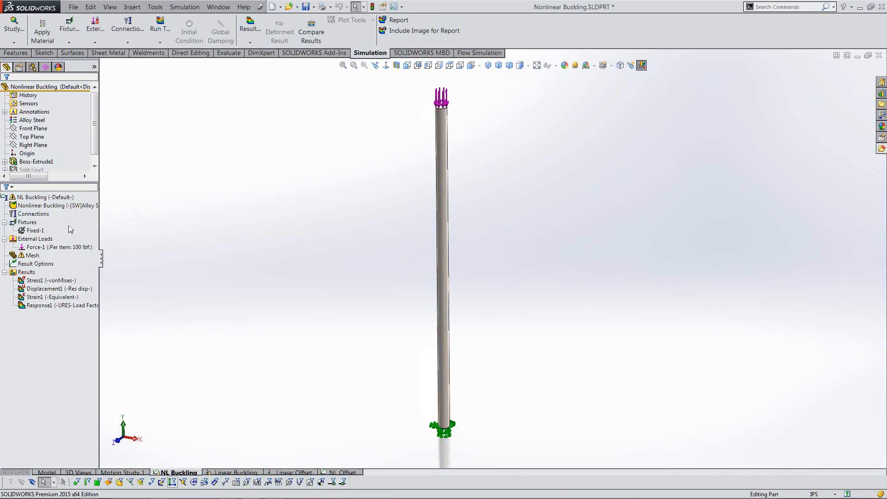
{"action": "right_click", "coordinate": [34, 214]}
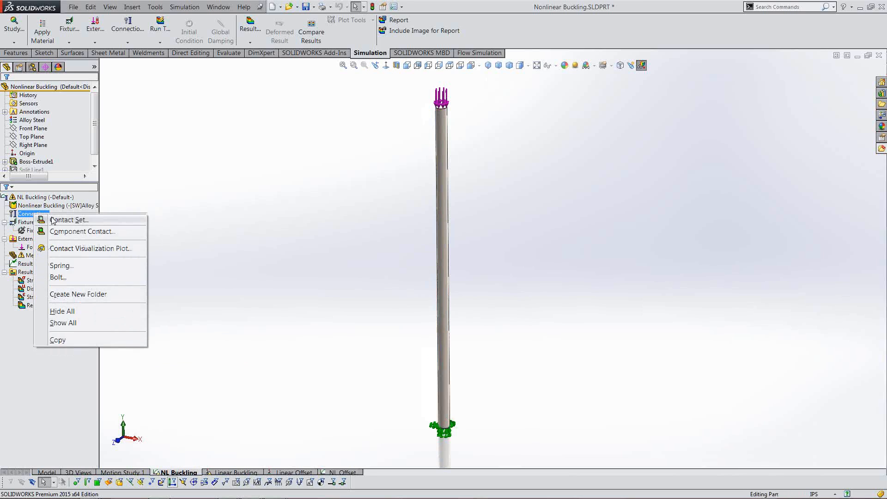
{"action": "left_click", "coordinate": [52, 221]}
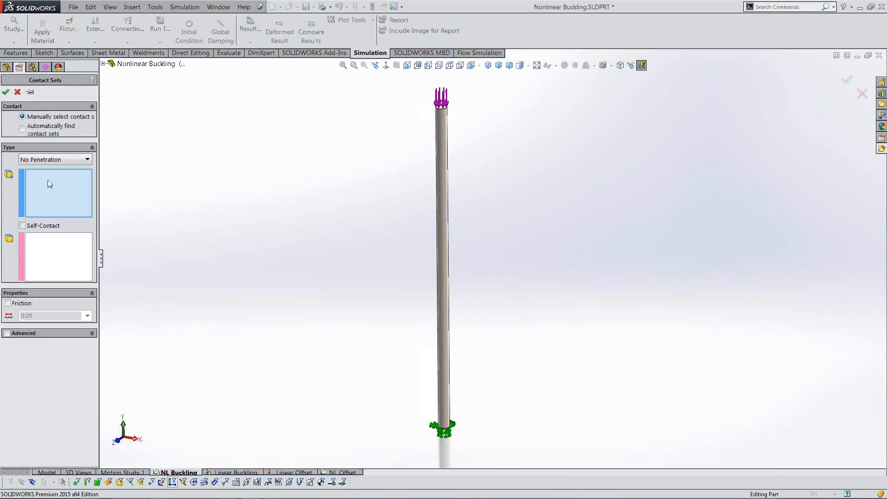
{"action": "left_click", "coordinate": [74, 160]}
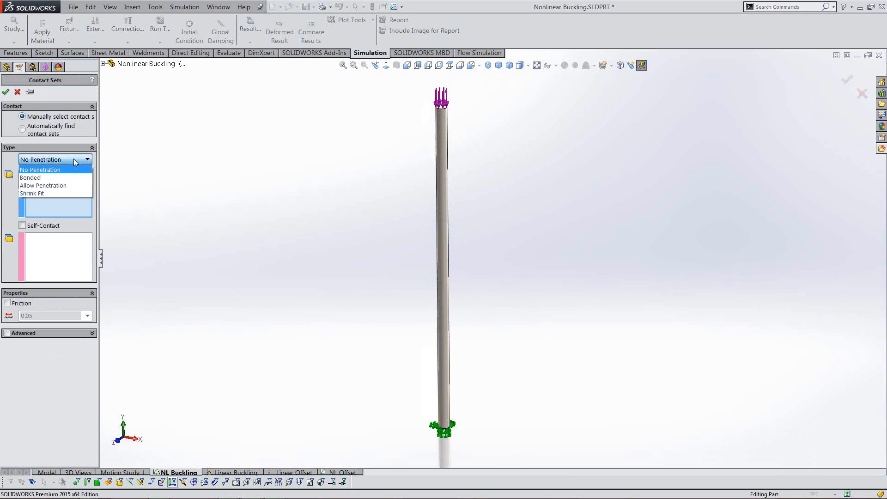
{"action": "left_click", "coordinate": [105, 162]}
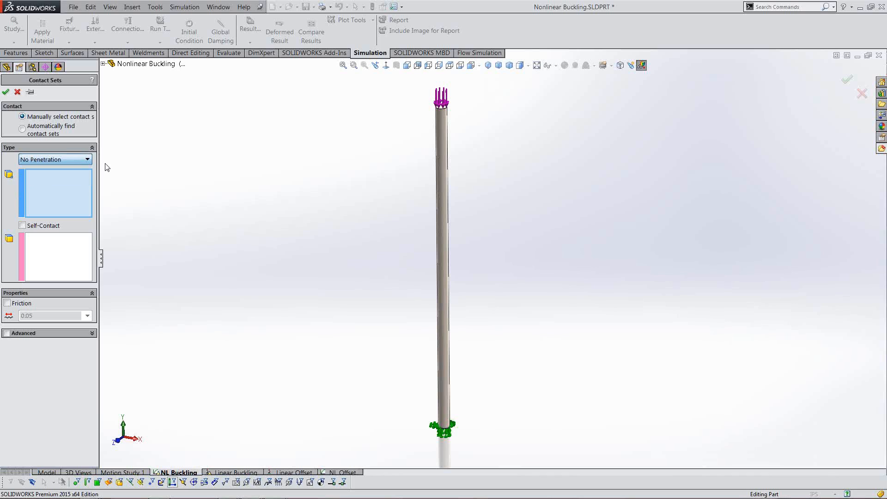
{"action": "left_click", "coordinate": [18, 92]}
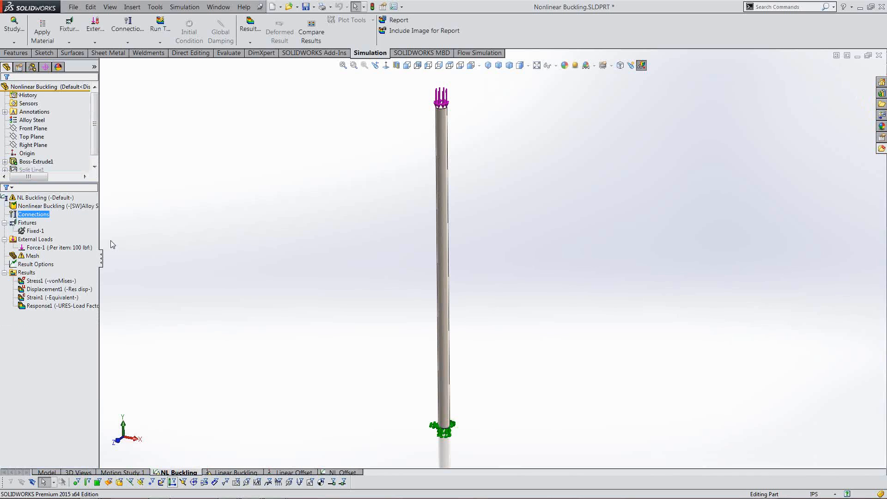
- Highlight the Force-1 load on the column, and review the control methods in the NL Buckling study's advanced properties, keeping Arc Length
{"action": "left_click", "coordinate": [38, 248]}
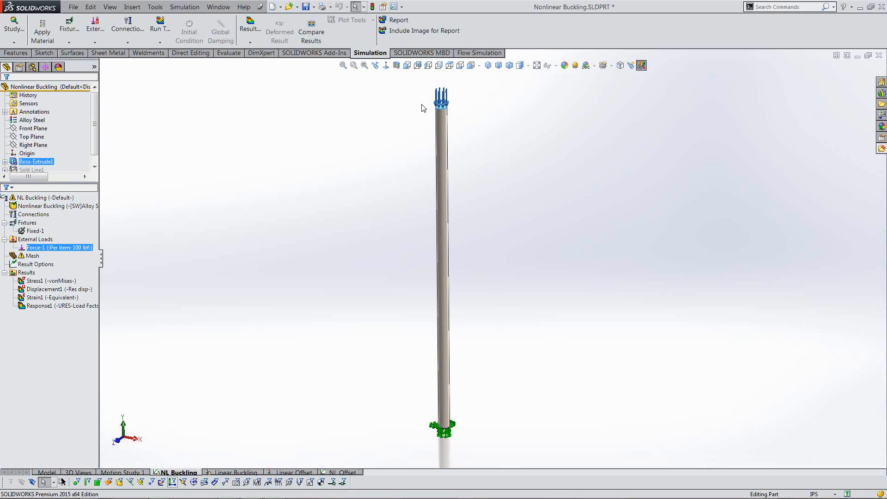
{"action": "left_click", "coordinate": [182, 280]}
{"action": "right_click", "coordinate": [64, 197]}
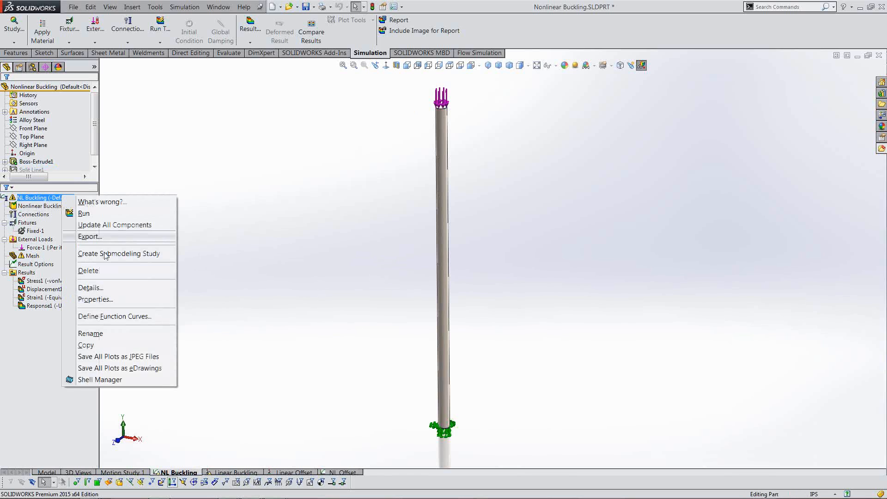
{"action": "left_click", "coordinate": [110, 300]}
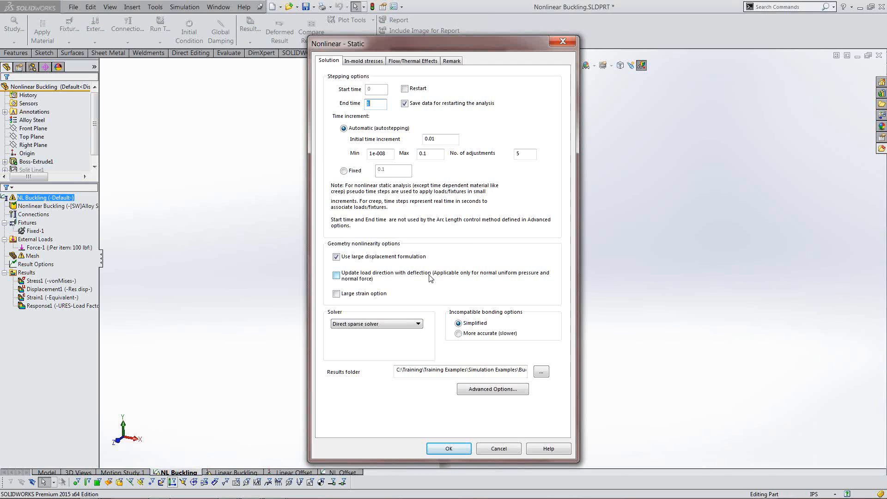
{"action": "left_click", "coordinate": [488, 393]}
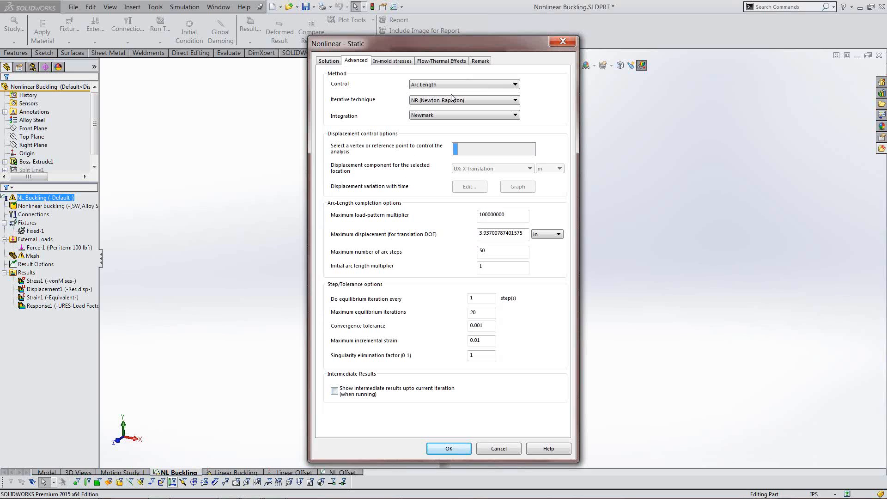
{"action": "left_click", "coordinate": [481, 87]}
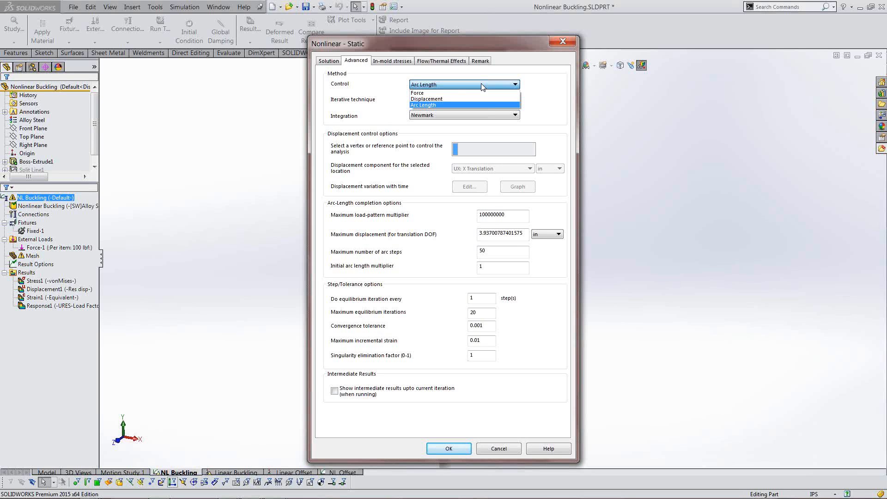
{"action": "left_click", "coordinate": [561, 99]}
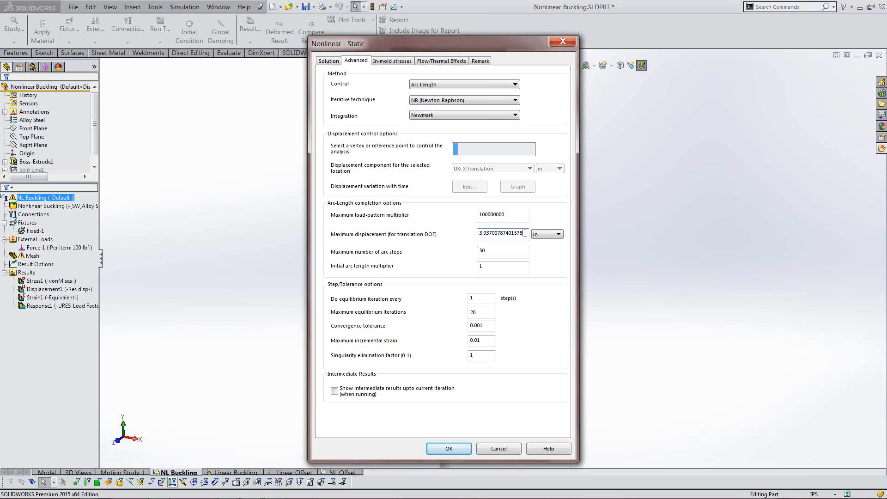
- Examine the maximum displacement among the arc-length completion options, dismiss the Dropbox notification, and close the study properties without saving
{"action": "left_click_drag", "start_coordinate": [525, 233], "coordinate": [465, 237]}
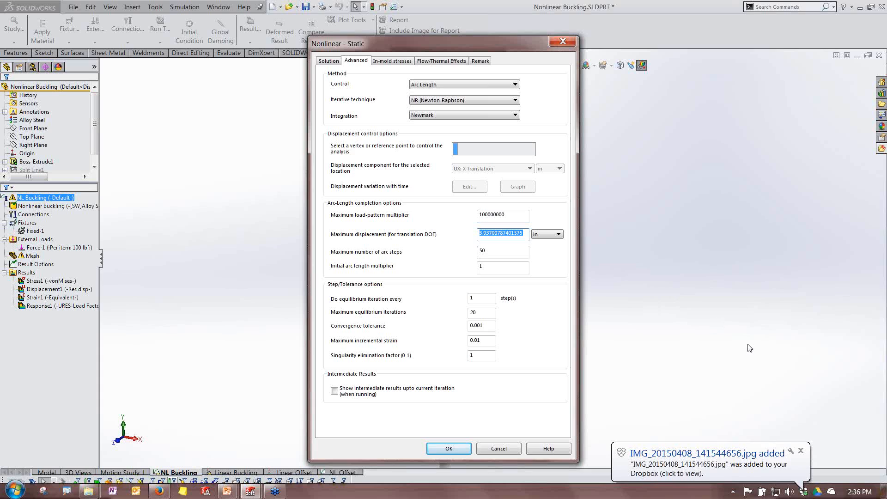
{"action": "left_click", "coordinate": [801, 450]}
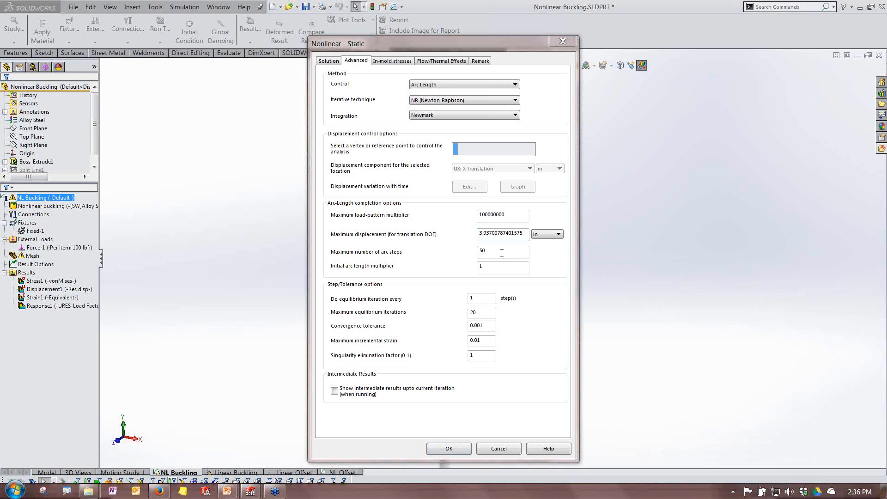
{"action": "left_click", "coordinate": [563, 43]}
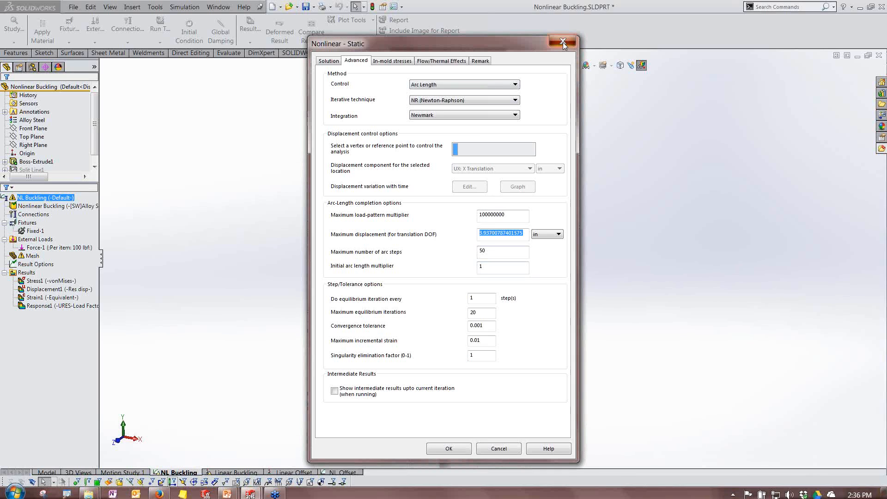
{"action": "left_click", "coordinate": [563, 42]}
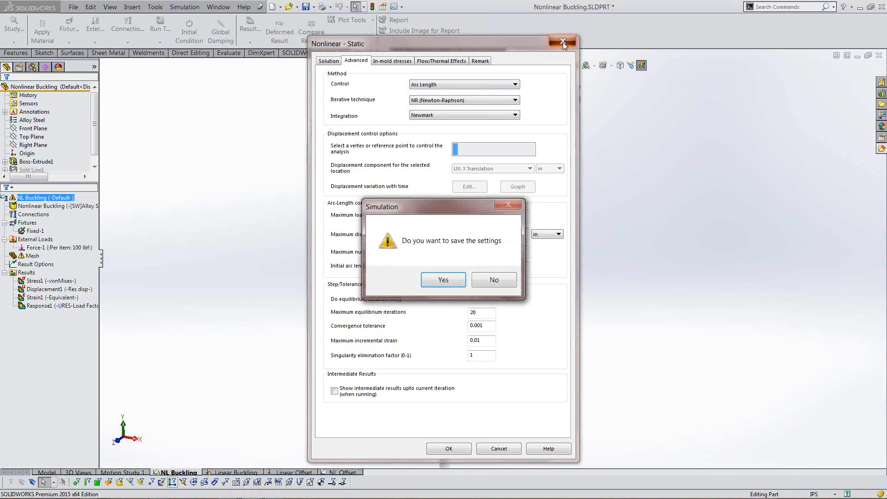
{"action": "left_click", "coordinate": [494, 280]}
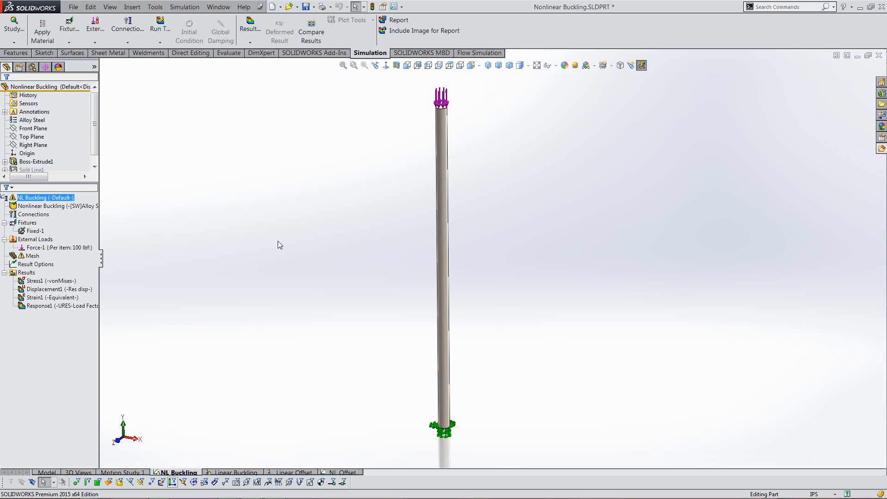
- Look over the result options of the NL Buckling study and show its Stress1 von Mises plot
{"action": "right_click", "coordinate": [27, 273]}
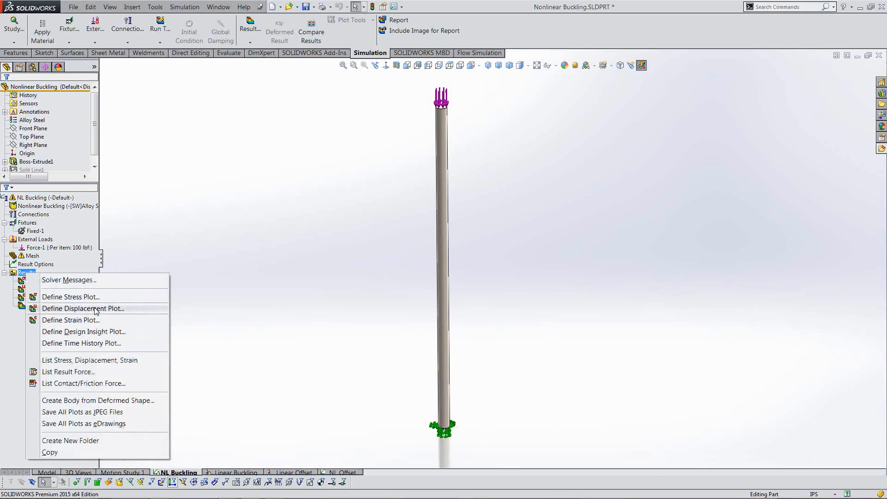
{"action": "left_click", "coordinate": [224, 315]}
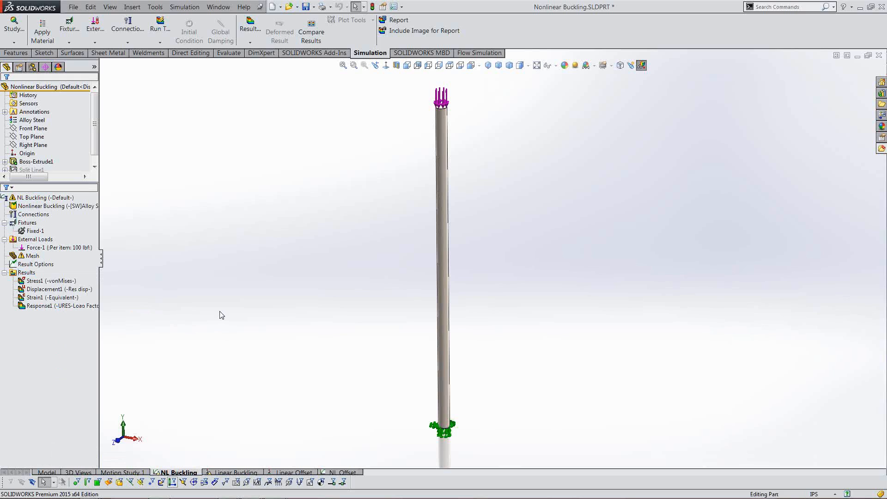
{"action": "left_click", "coordinate": [44, 281]}
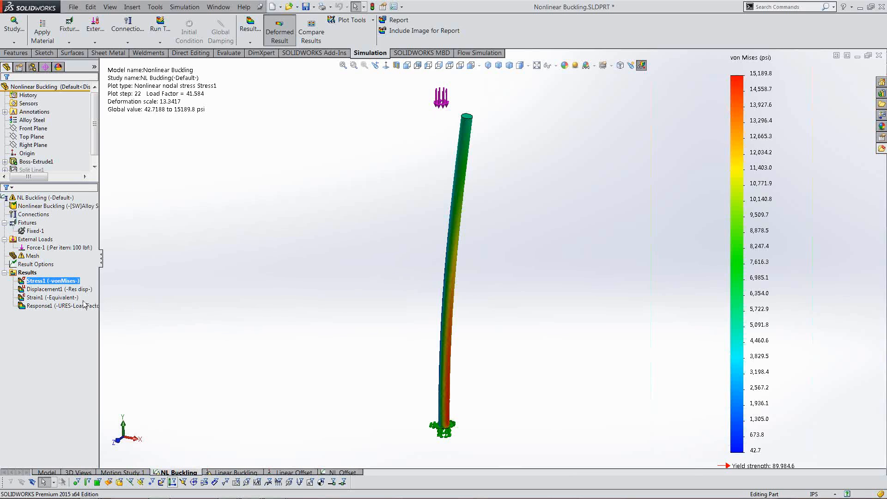
- Open the Response1 graph of load factor against resultant displacement, examine the curve at full size, and close the graph
{"action": "left_click", "coordinate": [59, 305]}
{"action": "double_click", "coordinate": [59, 305]}
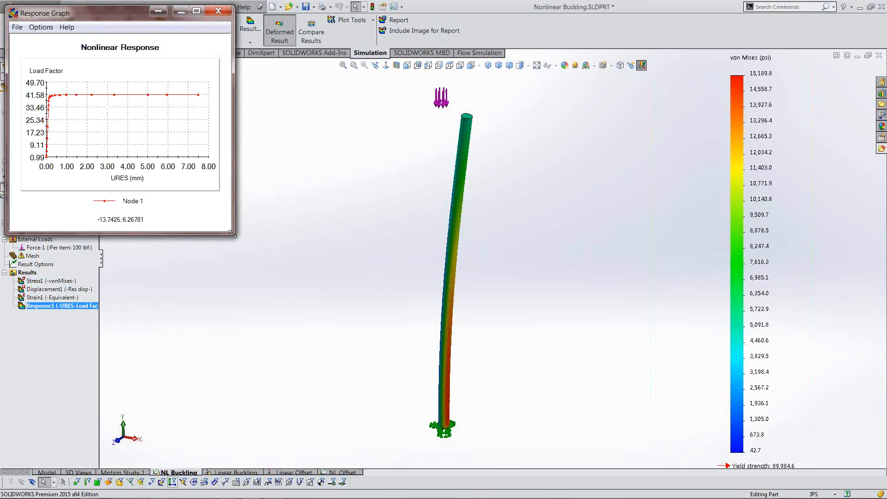
{"action": "left_click", "coordinate": [196, 11]}
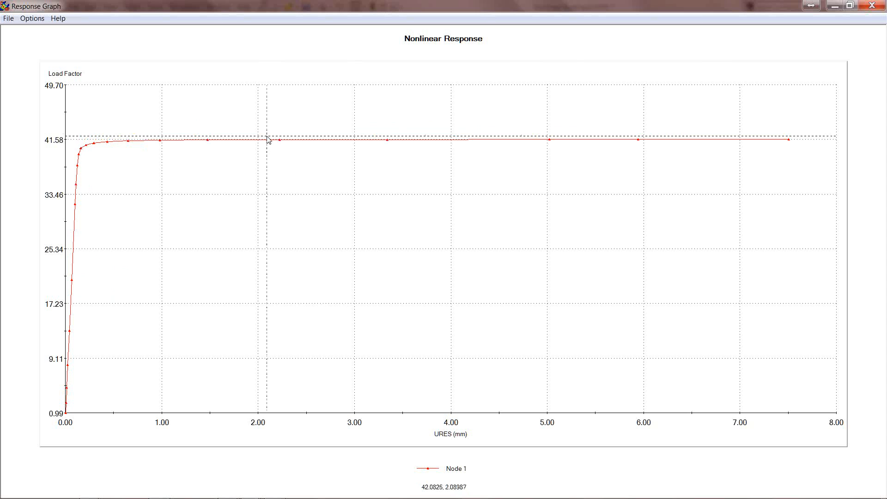
{"action": "left_click", "coordinate": [872, 6]}
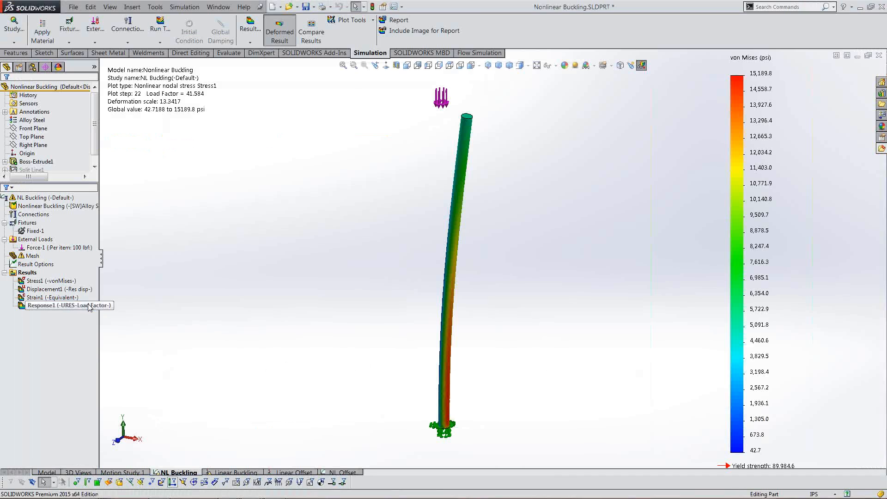
{"action": "right_click", "coordinate": [88, 305]}
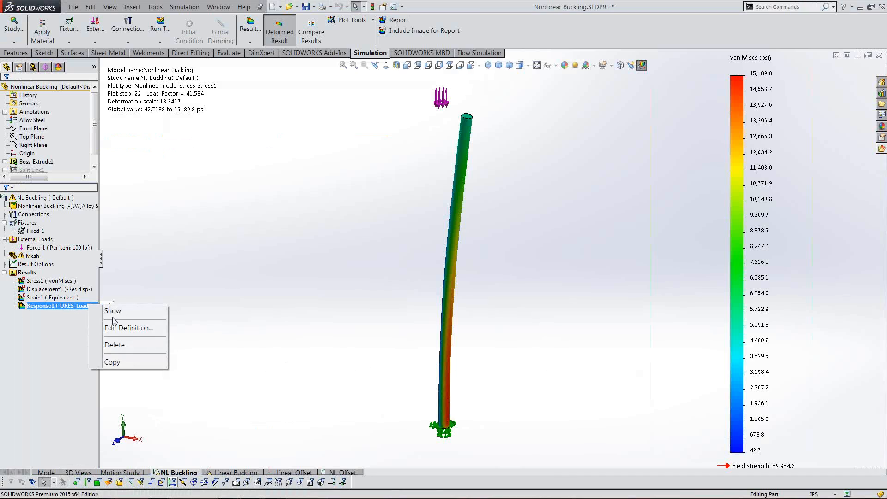
{"action": "left_click", "coordinate": [197, 322]}
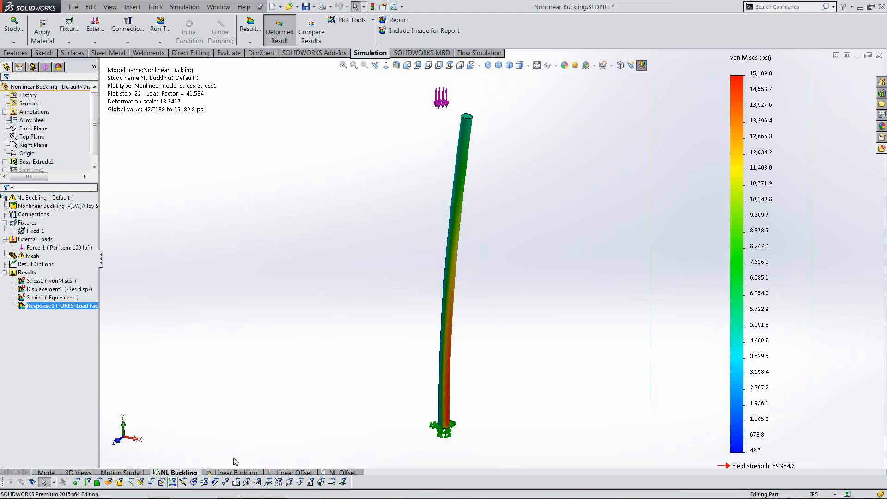
- Switch to the Linear Buckling study and inspect the force on the column's upper end up close
{"action": "left_click", "coordinate": [241, 472]}
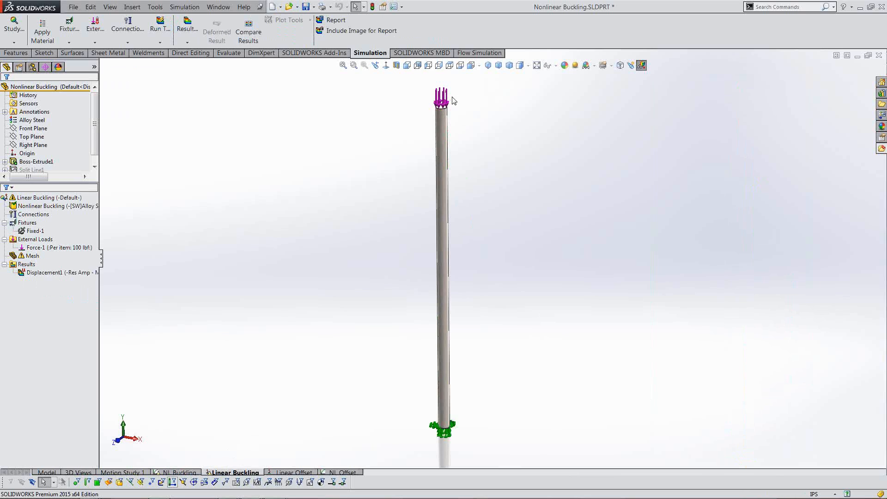
{"action": "left_click", "coordinate": [354, 65]}
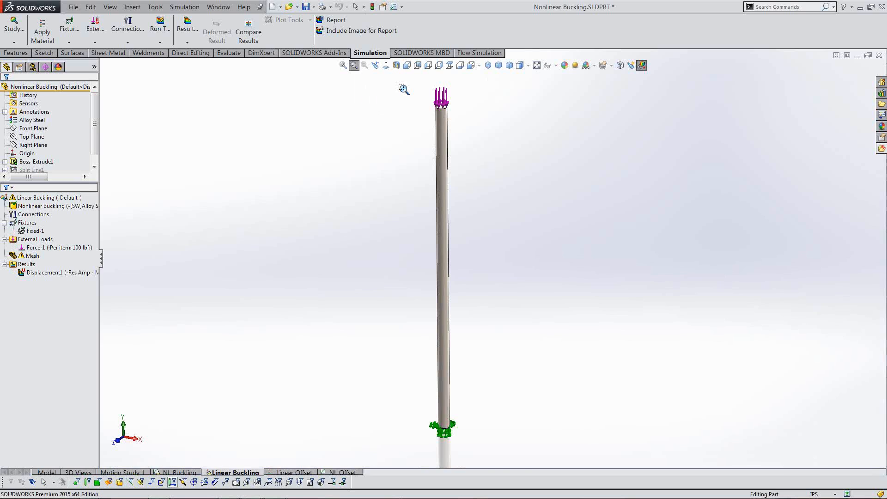
{"action": "left_click_drag", "start_coordinate": [417, 81], "coordinate": [470, 124]}
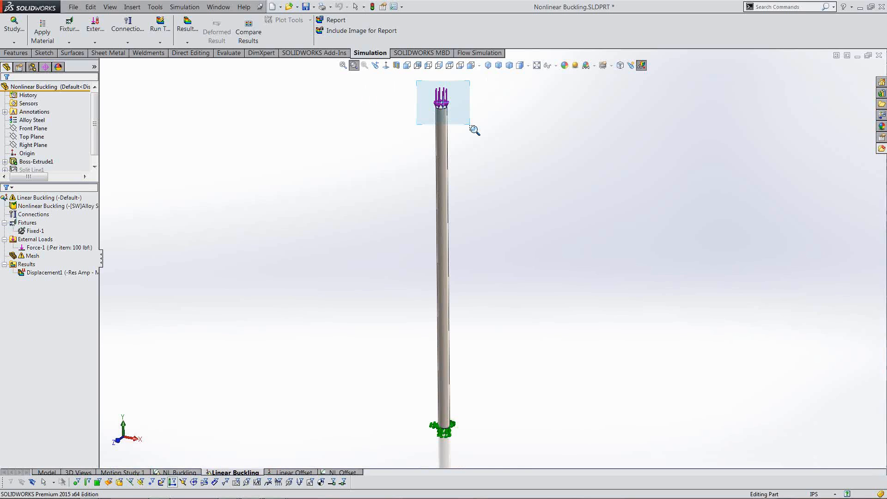
{"action": "left_click_drag", "start_coordinate": [470, 125], "coordinate": [470, 125]}
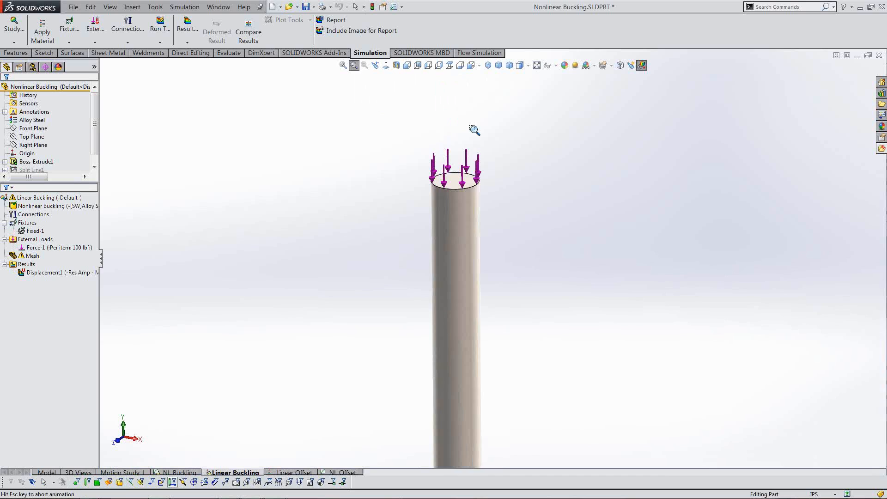
- Switch to the Linear Offset study and activate its Offset configuration
{"action": "left_click", "coordinate": [295, 472]}
{"action": "right_click", "coordinate": [48, 196]}
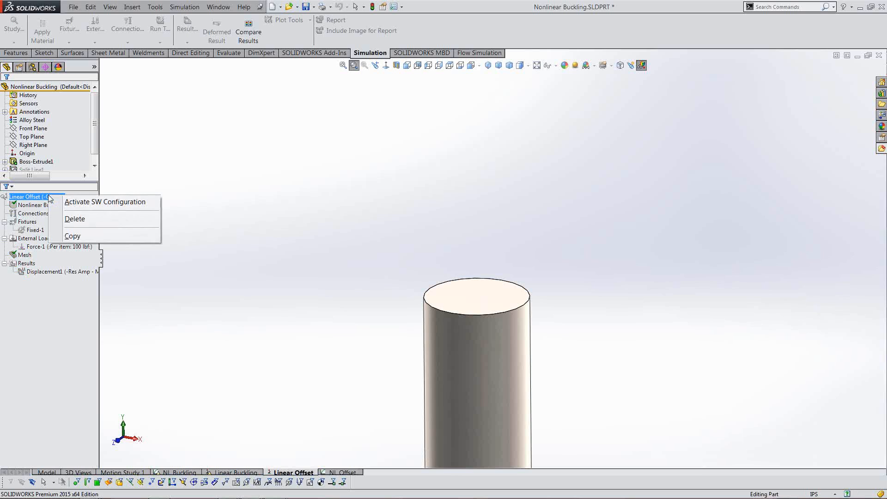
{"action": "left_click", "coordinate": [71, 203]}
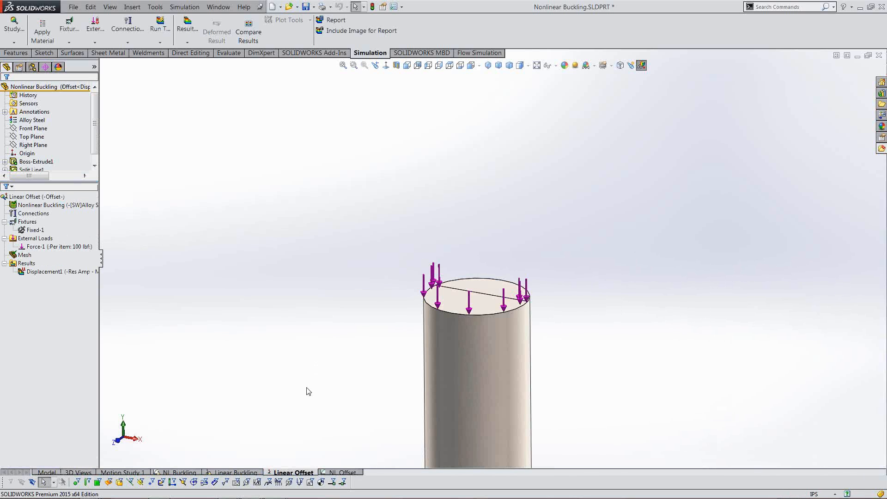
{"action": "right_click", "coordinate": [294, 473]}
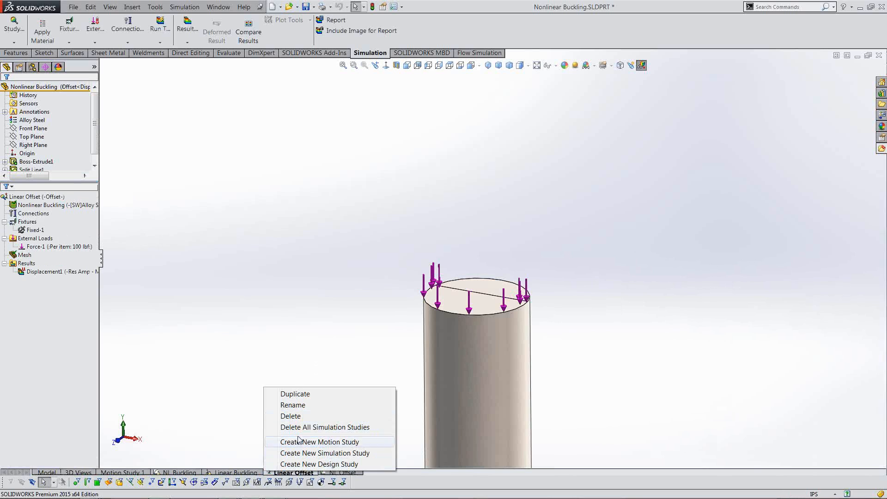
{"action": "left_click", "coordinate": [329, 347]}
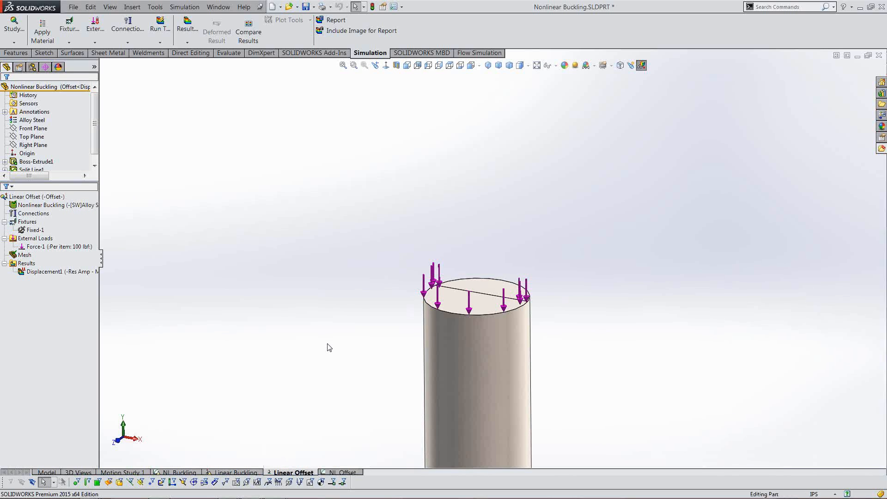
- Inspect the split half of the column's upper end face that carries the offset force, leaving nothing selected
{"action": "left_click", "coordinate": [498, 290]}
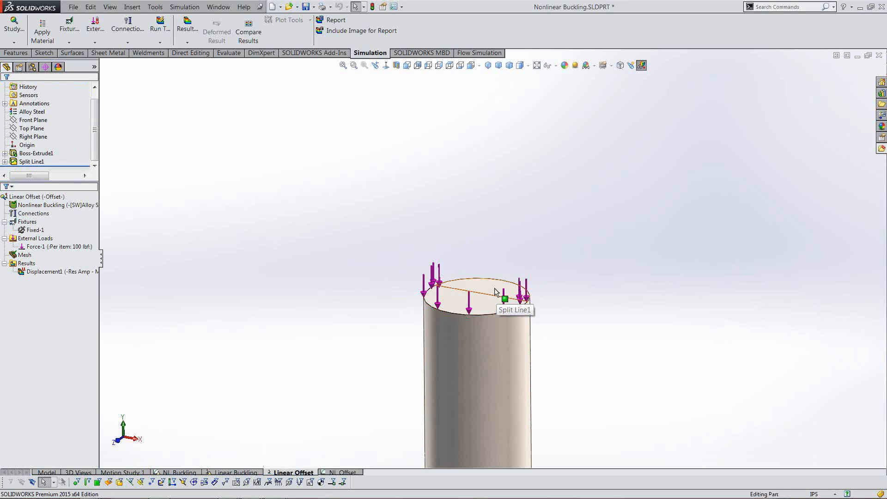
{"action": "left_click", "coordinate": [484, 295]}
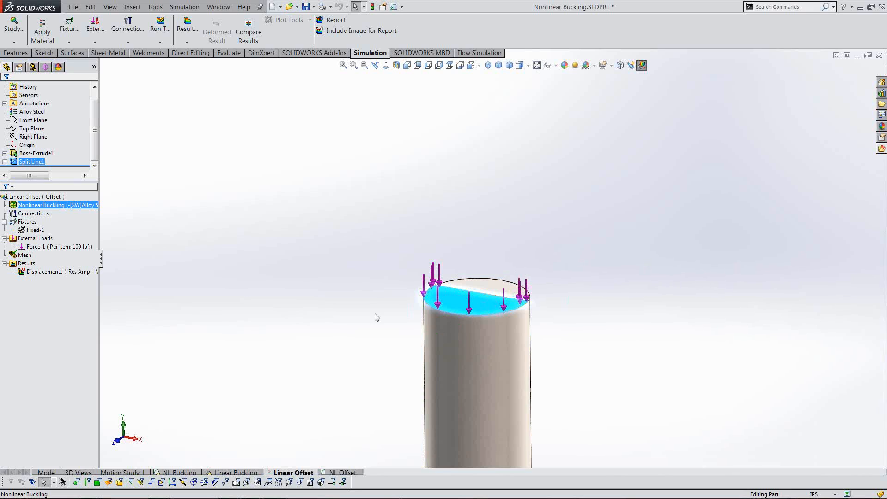
{"action": "key", "text": "Escape"}
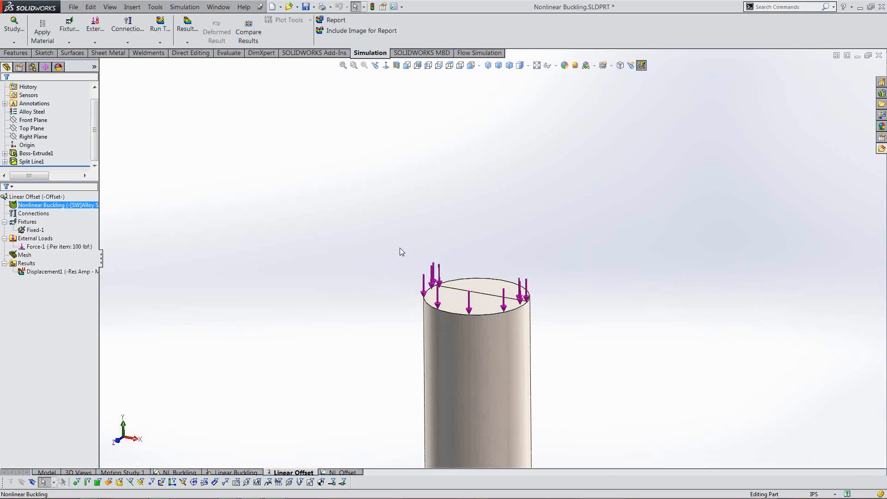
- Show the Displacement1 mode shape plot on the whole column in the Linear Offset study, examine its load factor, and hide the plot
{"action": "key", "text": "f"}
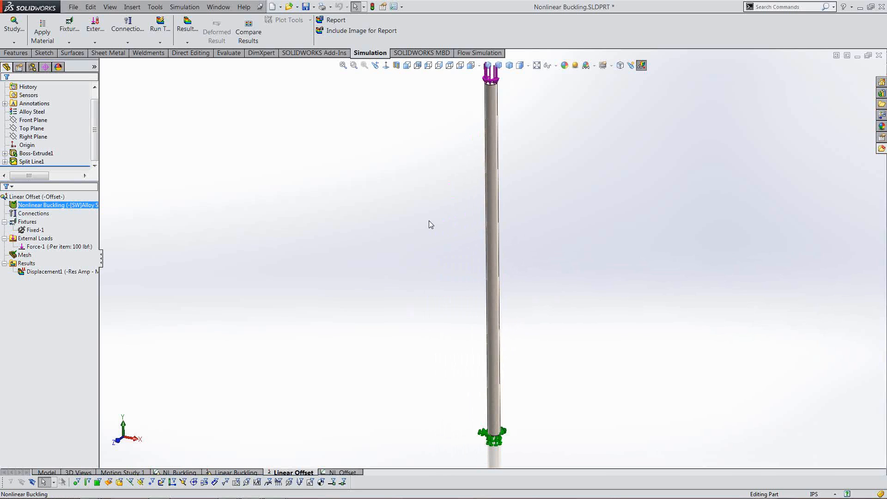
{"action": "double_click", "coordinate": [44, 272]}
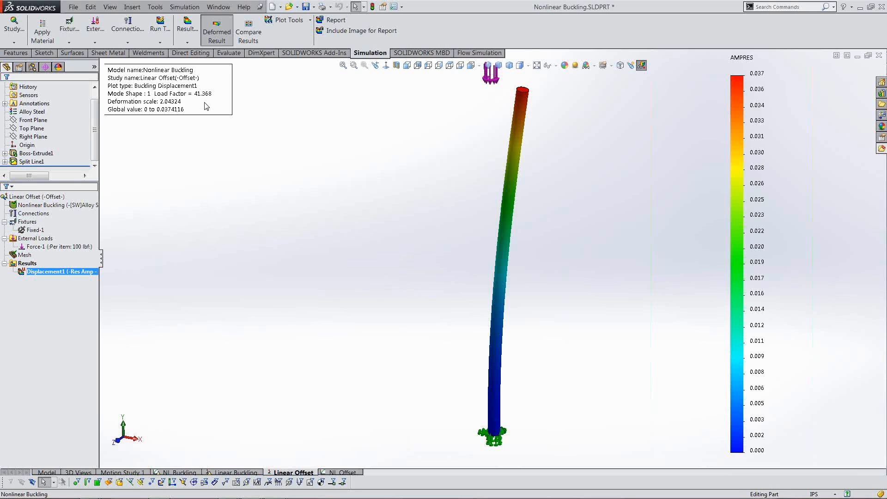
{"action": "right_click", "coordinate": [66, 272]}
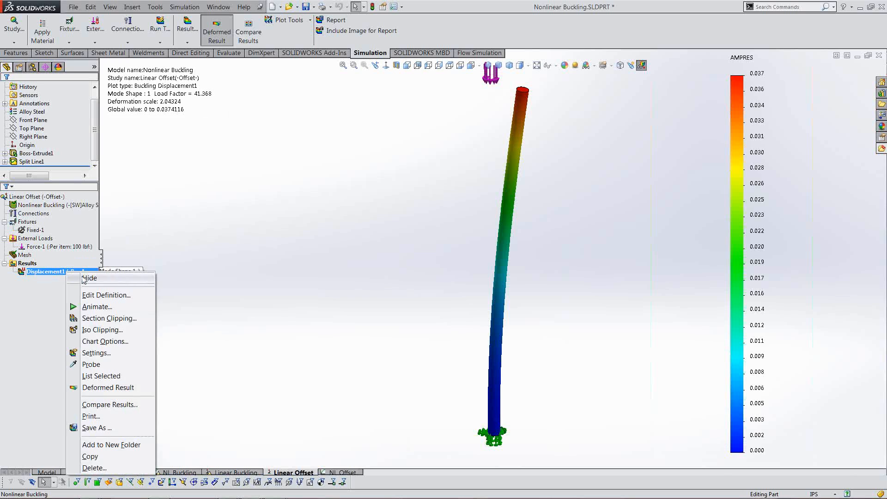
{"action": "left_click", "coordinate": [83, 279]}
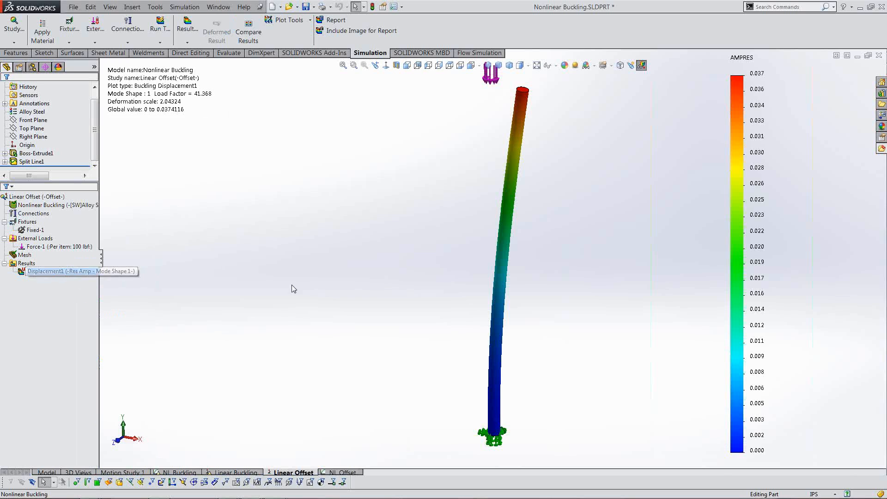
- Switch to the NL Offset study and check the force on the split upper end of the column
{"action": "left_click", "coordinate": [342, 472]}
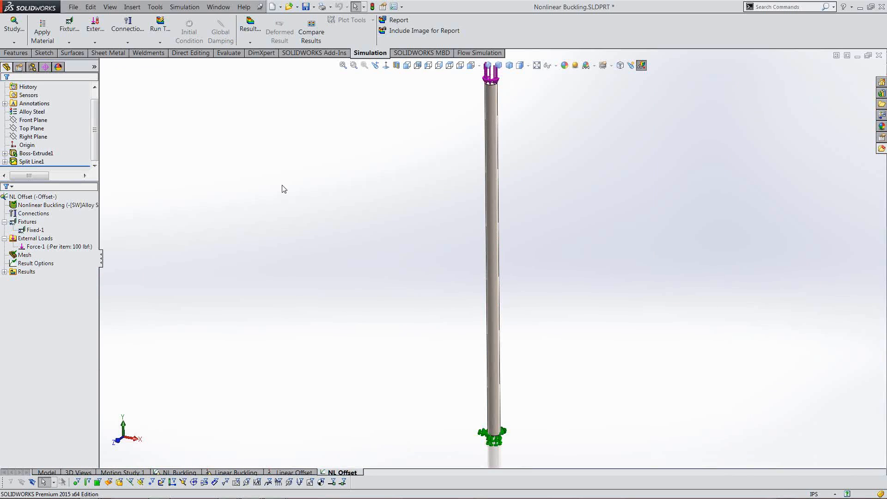
{"action": "left_click", "coordinate": [496, 84]}
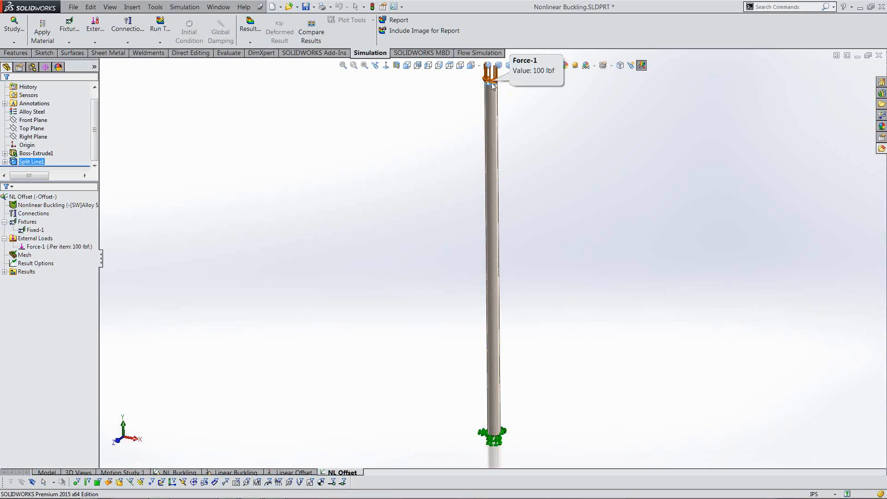
{"action": "left_click", "coordinate": [407, 125]}
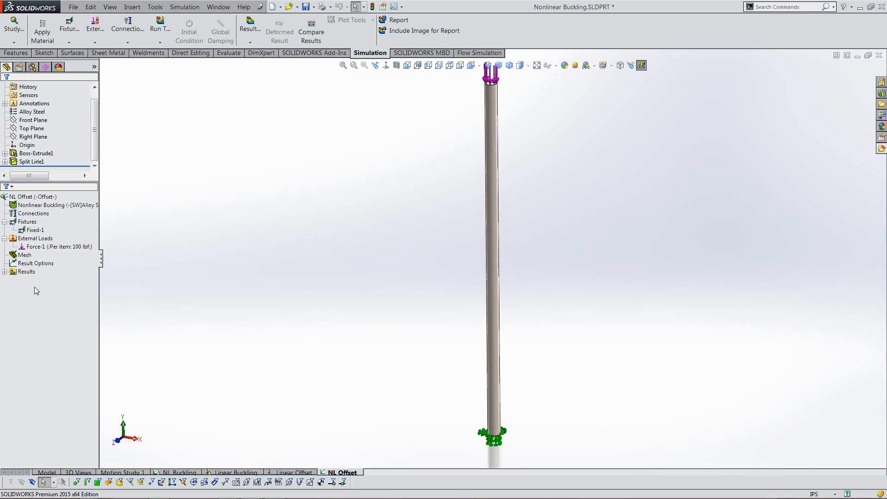
- Show the Stress1 von Mises plot, and examine the Response1 graph of load factor against resultant displacement at full size before closing it
{"action": "left_click", "coordinate": [5, 271]}
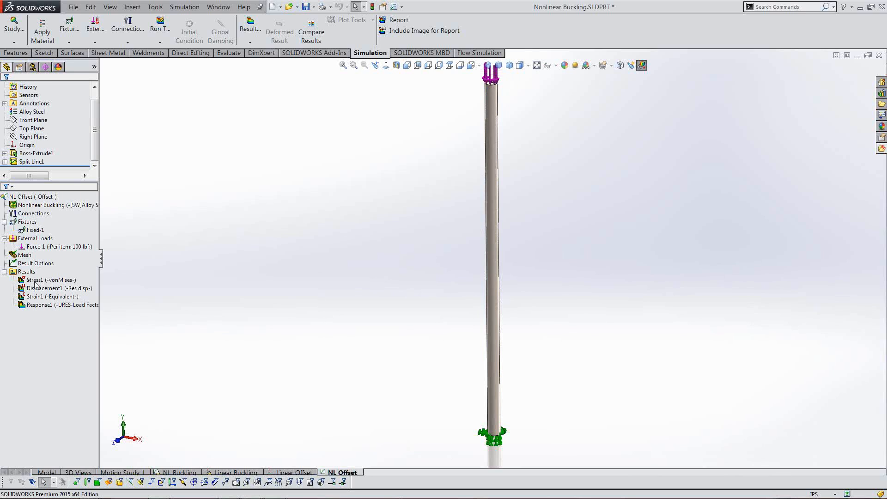
{"action": "double_click", "coordinate": [37, 280]}
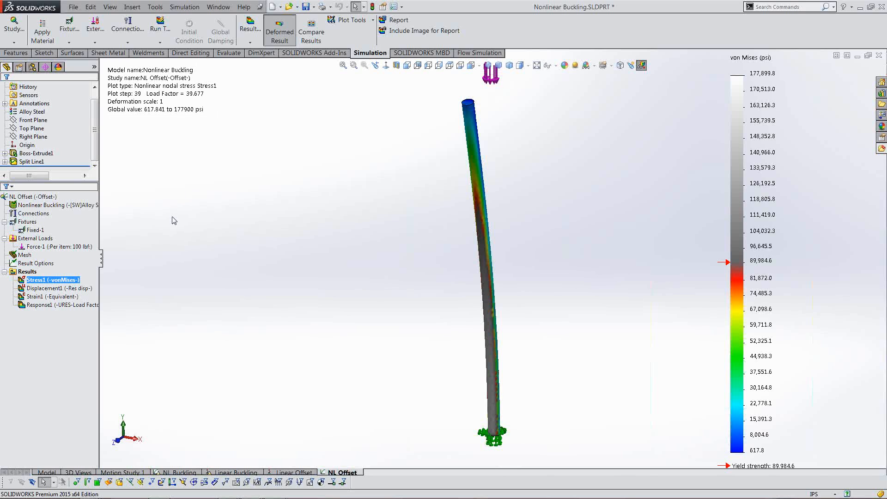
{"action": "left_click", "coordinate": [51, 304]}
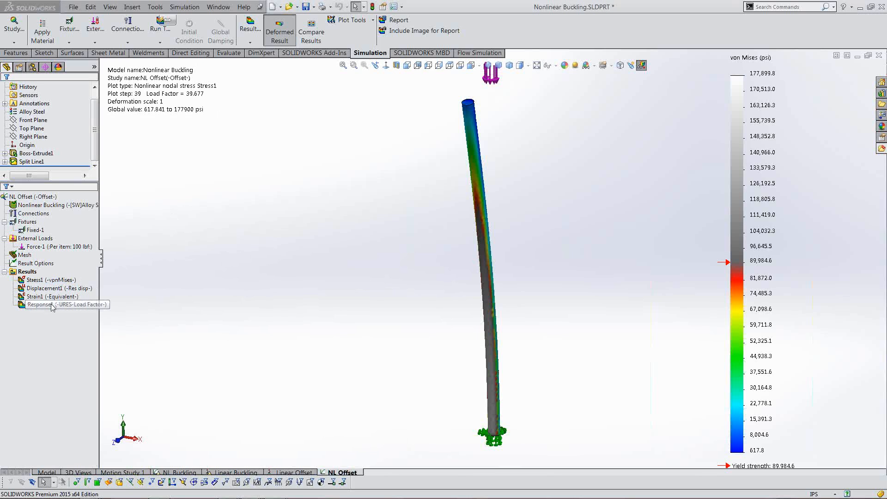
{"action": "double_click", "coordinate": [52, 305]}
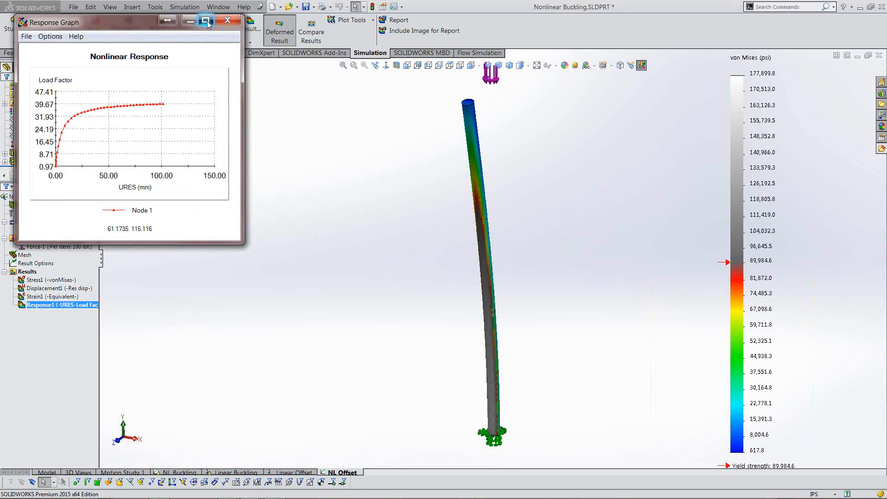
{"action": "left_click", "coordinate": [206, 21]}
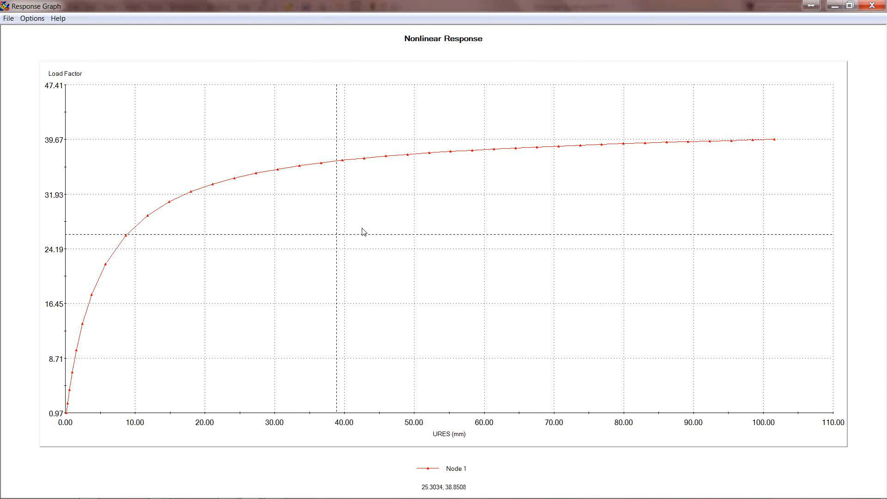
{"action": "left_click", "coordinate": [872, 6]}
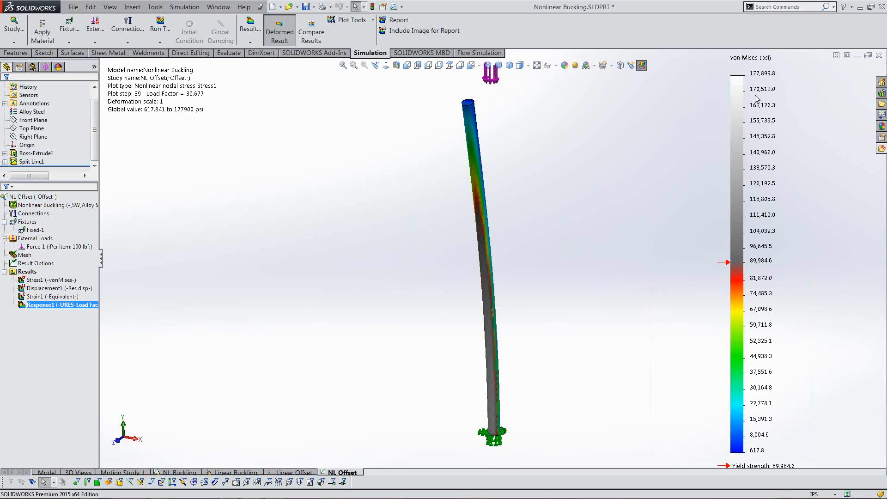
- Close the Nonlinear Buckling part without saving and look over the Cylindrical Shell model from a higher angle
{"action": "left_click", "coordinate": [880, 58]}
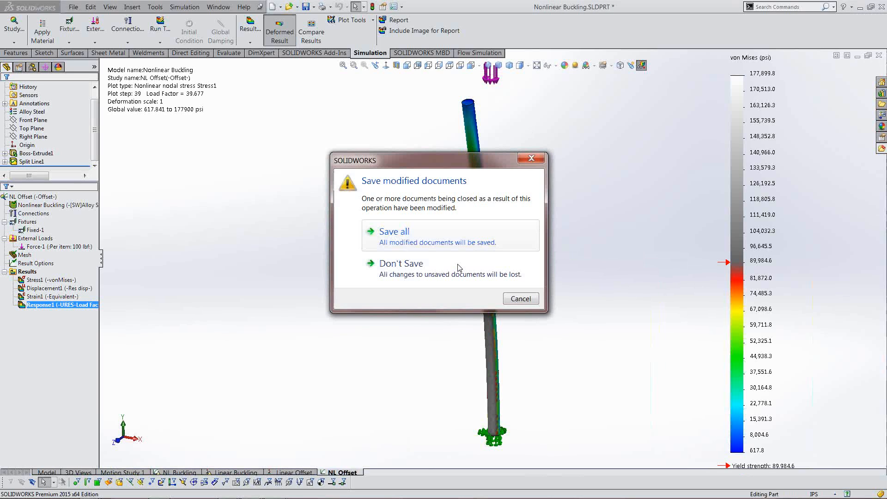
{"action": "left_click", "coordinate": [442, 269]}
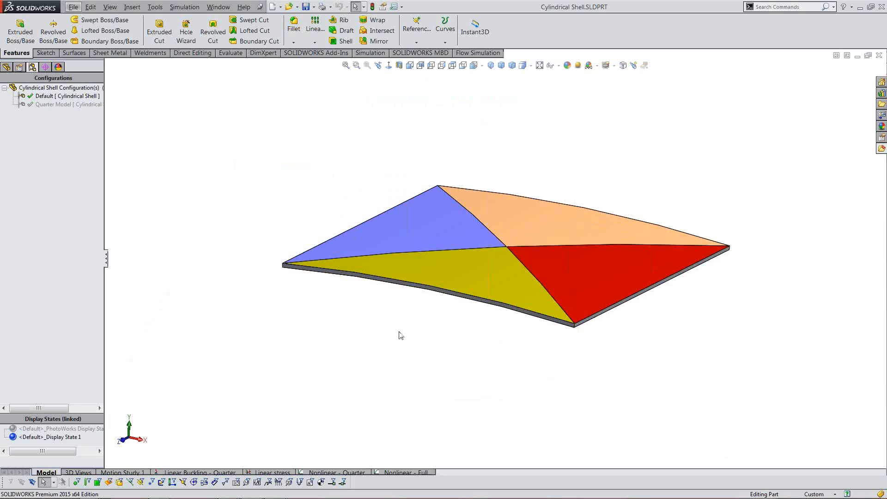
{"action": "middle_click_drag", "start_coordinate": [401, 336], "coordinate": [390, 356]}
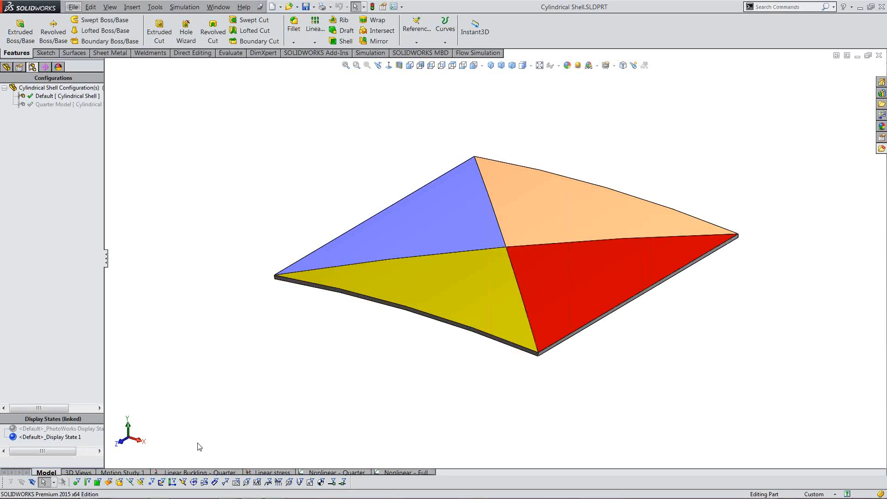
- Switch to the Linear Buckling - Quarter study, identify the shell's center corner, and display all the fixture symbols
{"action": "left_click", "coordinate": [197, 471]}
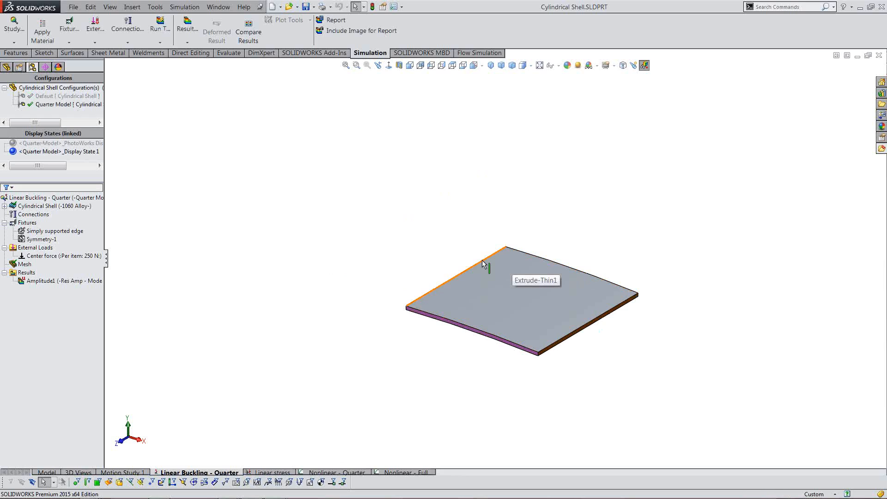
{"action": "left_click", "coordinate": [505, 247]}
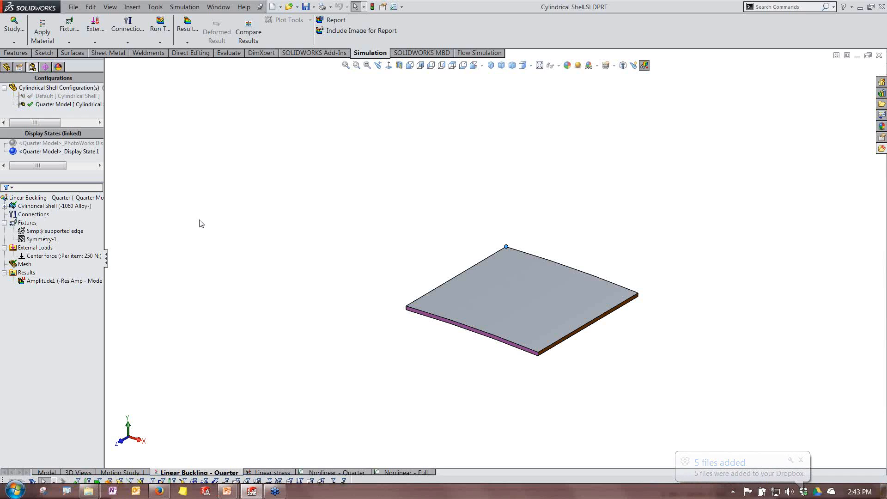
{"action": "right_click", "coordinate": [28, 226]}
{"action": "left_click", "coordinate": [72, 322]}
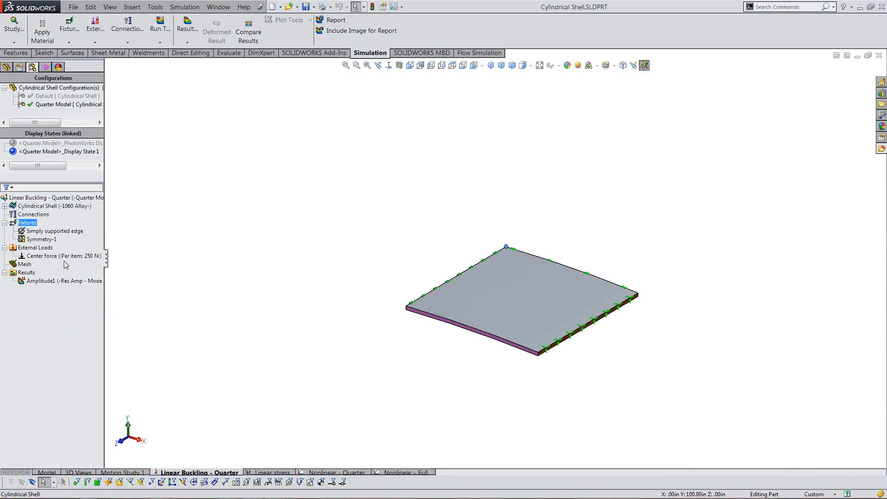
- Inspect the simply supported edge and the Symmetry-1 fixture on the quarter shell, and hide the Symmetry-1 symbols
{"action": "left_click", "coordinate": [58, 232]}
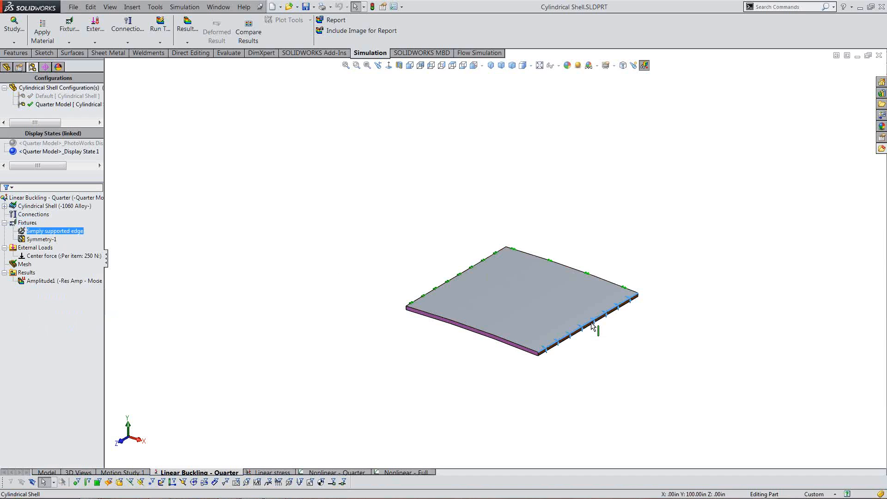
{"action": "left_click", "coordinate": [48, 240]}
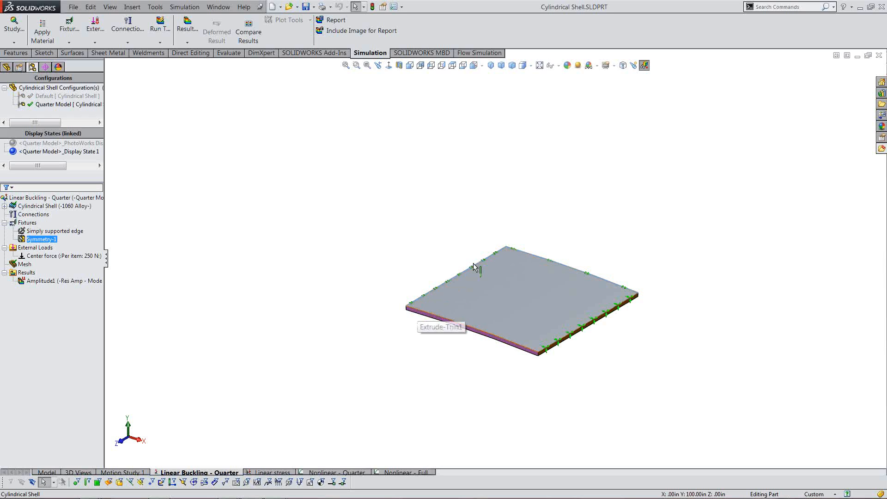
{"action": "right_click", "coordinate": [46, 243]}
{"action": "left_click", "coordinate": [68, 249]}
- Display the Center force symbol at the quarter shell's corner and fit the model in view
{"action": "left_click", "coordinate": [63, 257]}
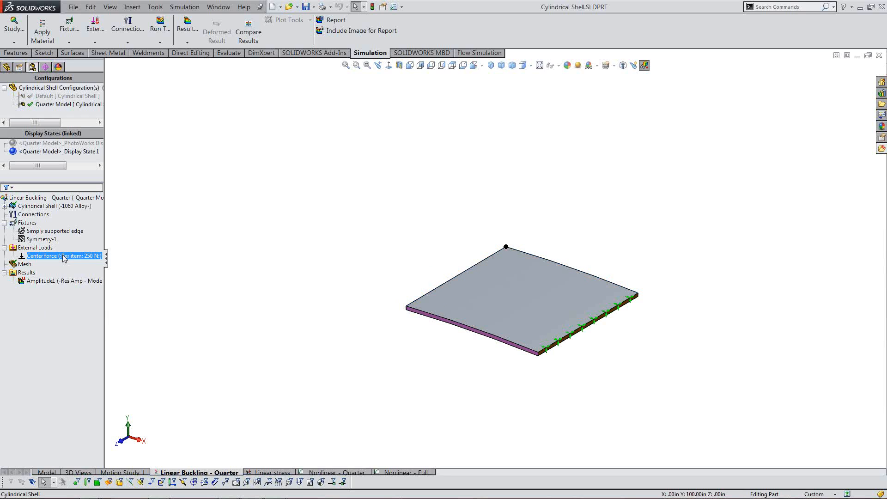
{"action": "right_click", "coordinate": [63, 257]}
{"action": "left_click", "coordinate": [84, 262]}
{"action": "left_click", "coordinate": [394, 247]}
{"action": "key", "text": "f"}
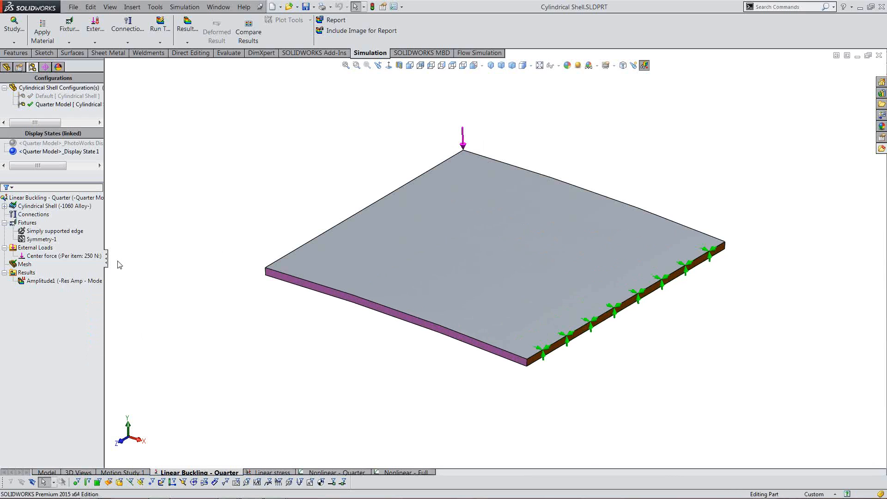
- Show the Amplitude1 mode shape plot, move its caption and color legend clear of the shell, and hide the plot
{"action": "double_click", "coordinate": [47, 280]}
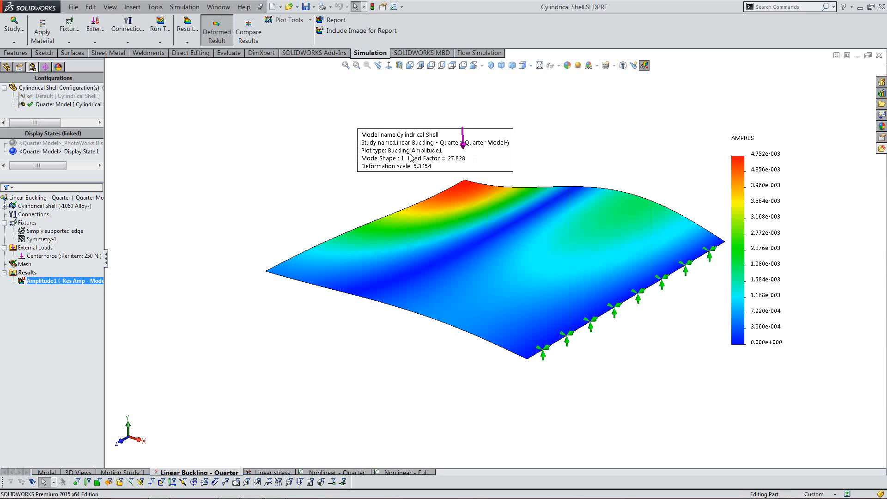
{"action": "left_click_drag", "start_coordinate": [424, 168], "coordinate": [229, 122]}
{"action": "left_click", "coordinate": [196, 185]}
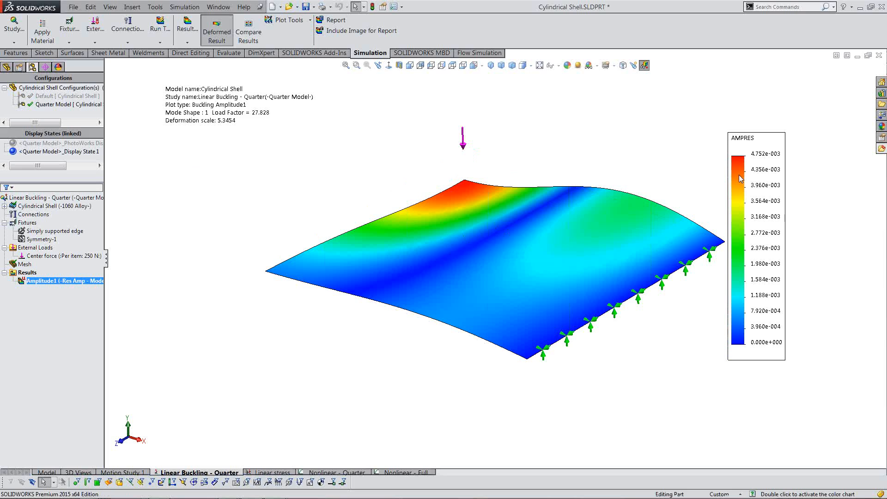
{"action": "left_click_drag", "start_coordinate": [739, 176], "coordinate": [810, 185]}
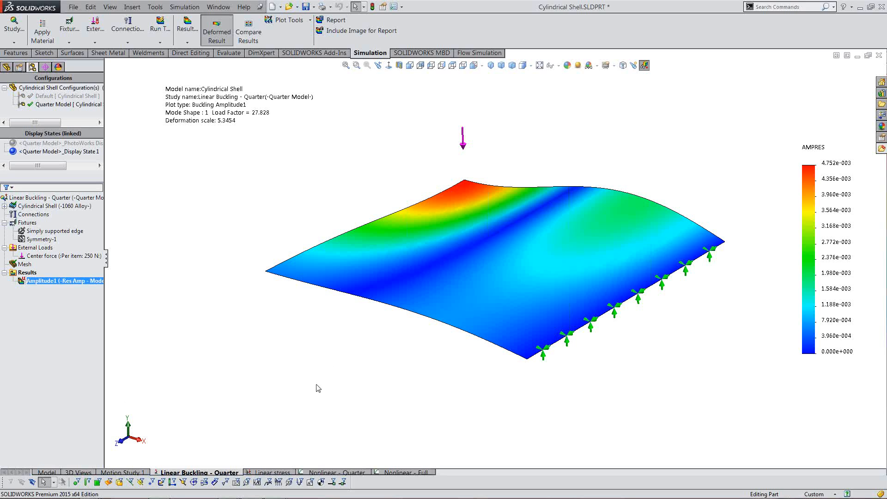
{"action": "right_click", "coordinate": [68, 283]}
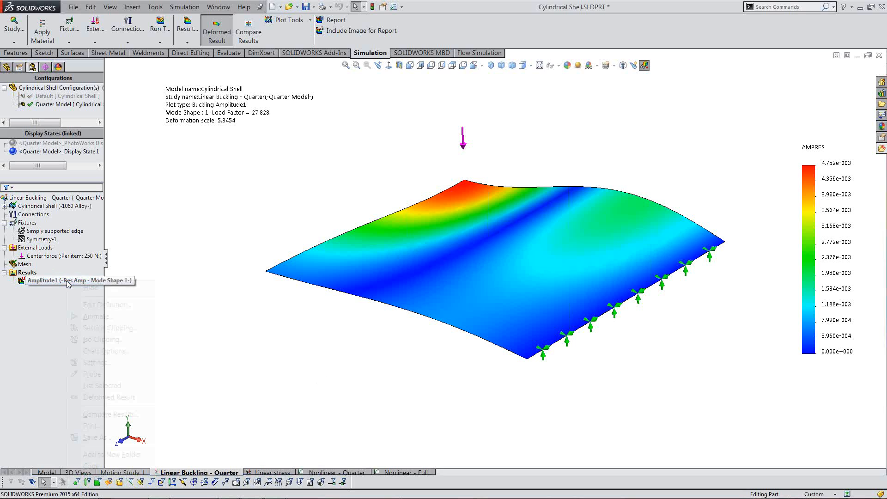
{"action": "left_click", "coordinate": [86, 289]}
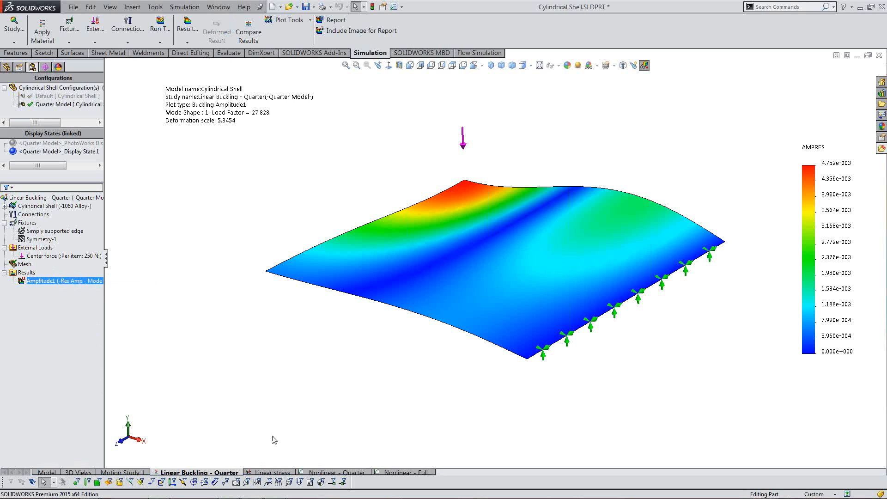
- Open the Nonlinear - Quarter study's properties, inspect the Arc Length control and maximum displacement among the advanced options, and leave them unchanged
{"action": "left_click", "coordinate": [269, 473]}
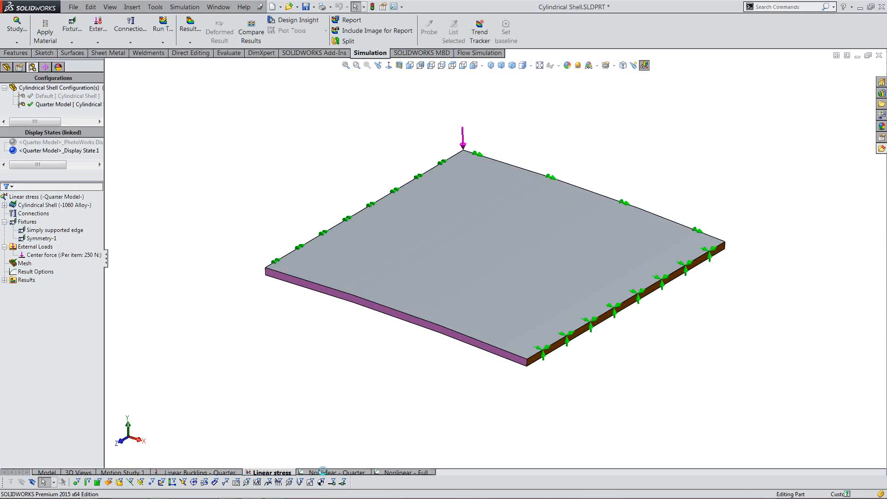
{"action": "left_click", "coordinate": [322, 472]}
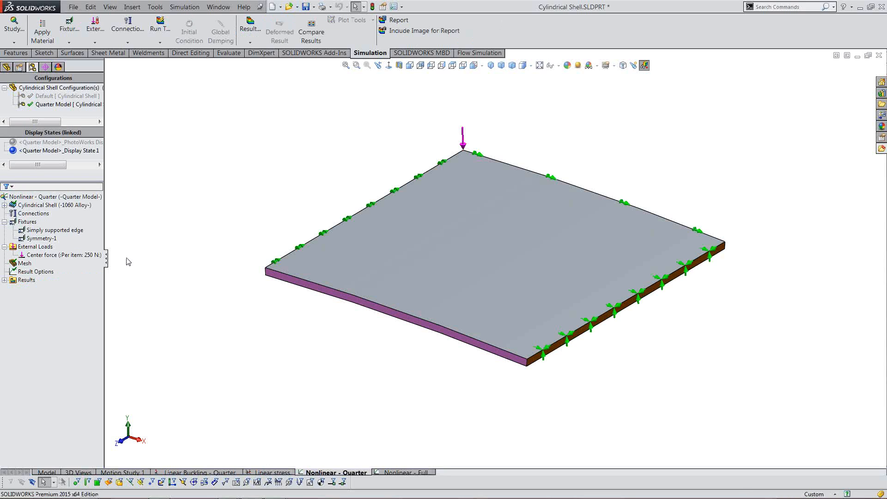
{"action": "left_click", "coordinate": [66, 198]}
{"action": "right_click", "coordinate": [67, 199]}
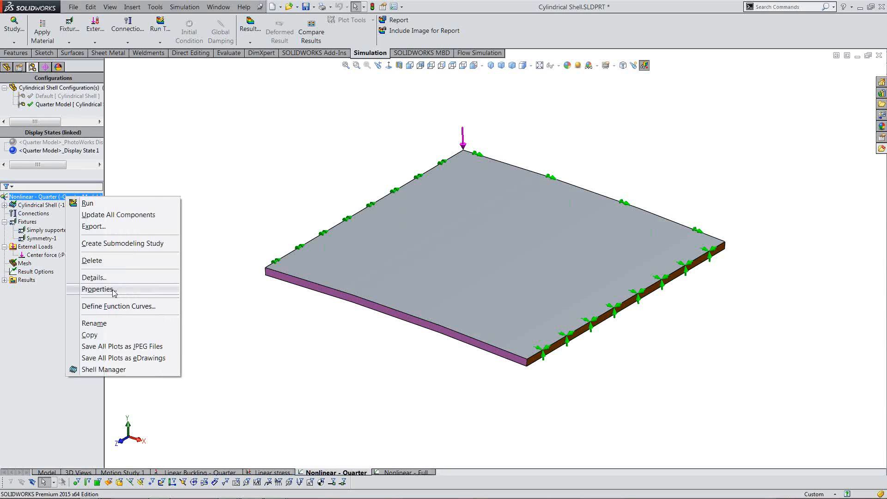
{"action": "left_click", "coordinate": [114, 291]}
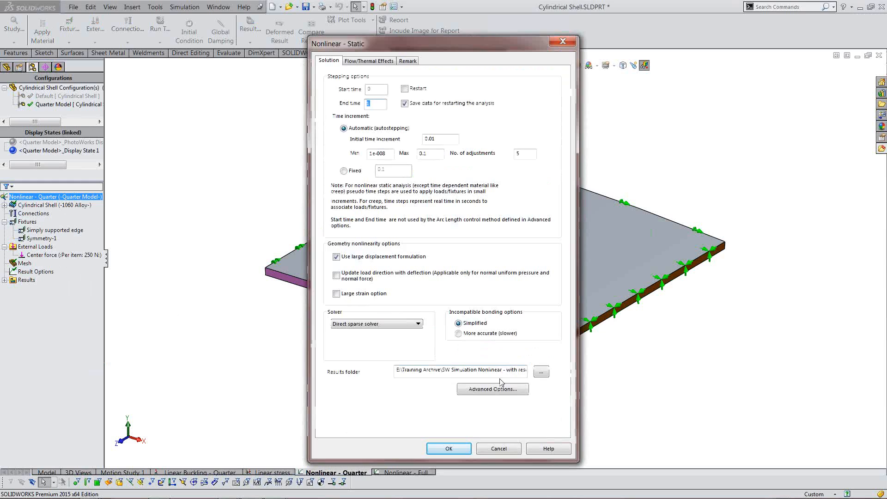
{"action": "left_click", "coordinate": [498, 389]}
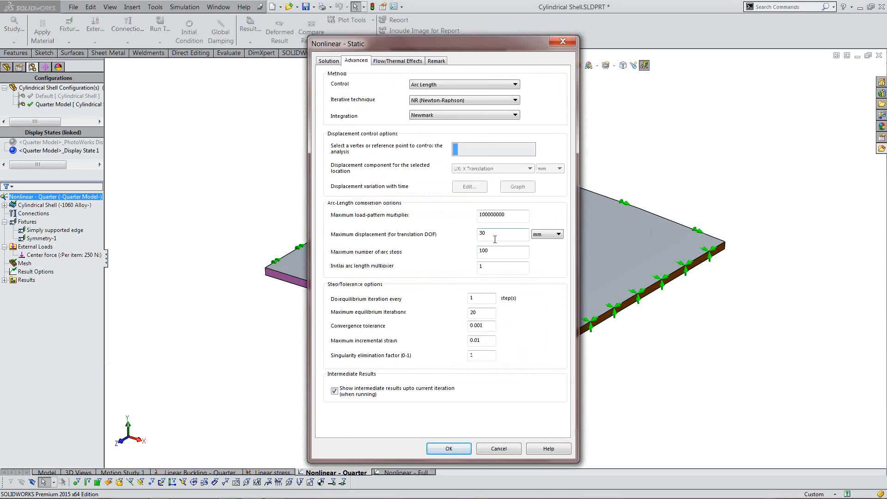
{"action": "left_click_drag", "start_coordinate": [495, 239], "coordinate": [465, 241]}
{"action": "left_click", "coordinate": [508, 450]}
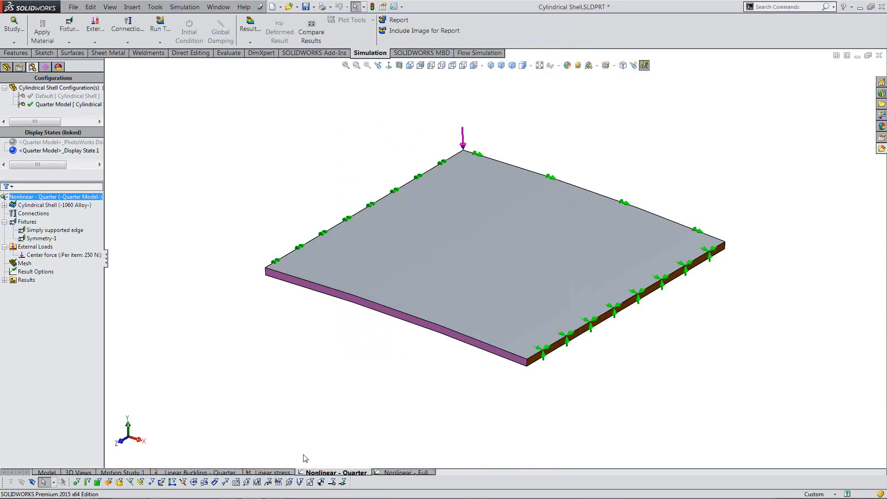
- Switch to the Linear stress study and show its Displacement1 plot
{"action": "left_click", "coordinate": [272, 472]}
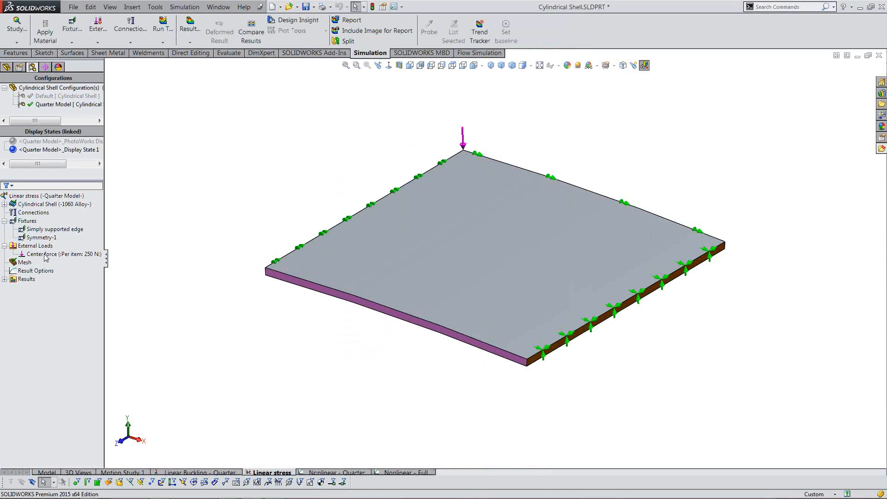
{"action": "left_click", "coordinate": [4, 280]}
{"action": "left_click", "coordinate": [38, 295]}
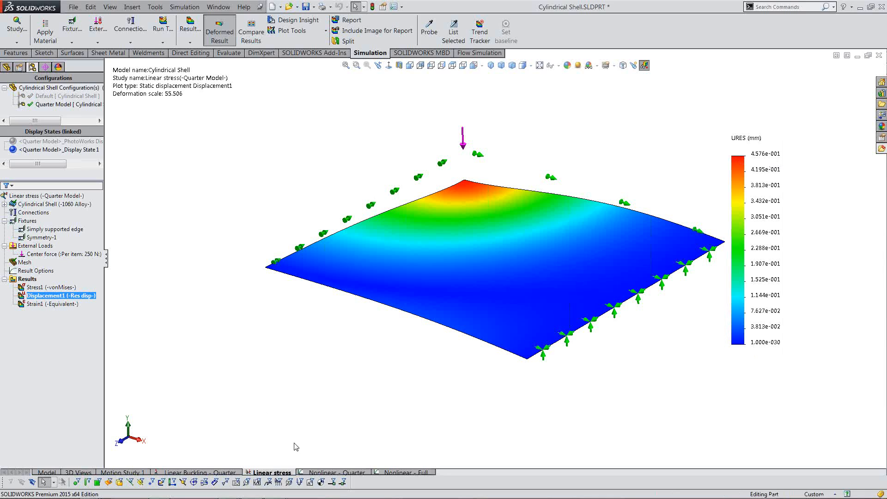
- Return to the Linear Buckling - Quarter study, list its buckling factors of safety, and close the list
{"action": "left_click", "coordinate": [336, 472]}
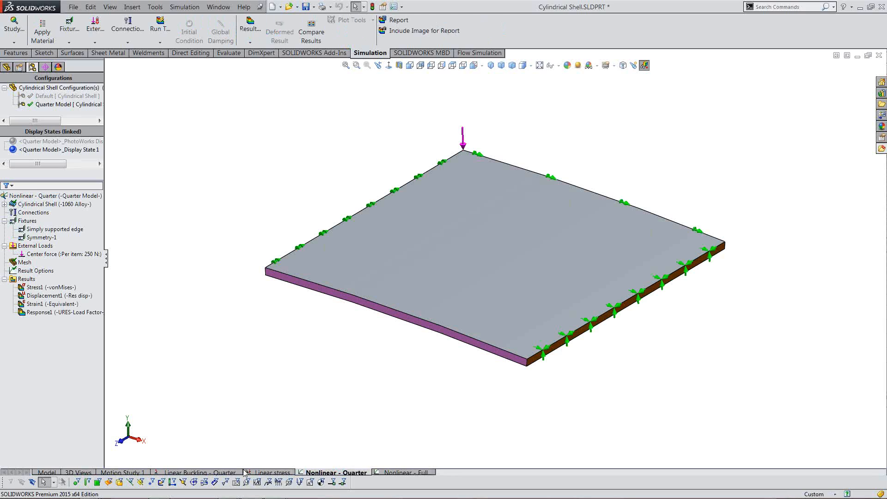
{"action": "left_click", "coordinate": [229, 471]}
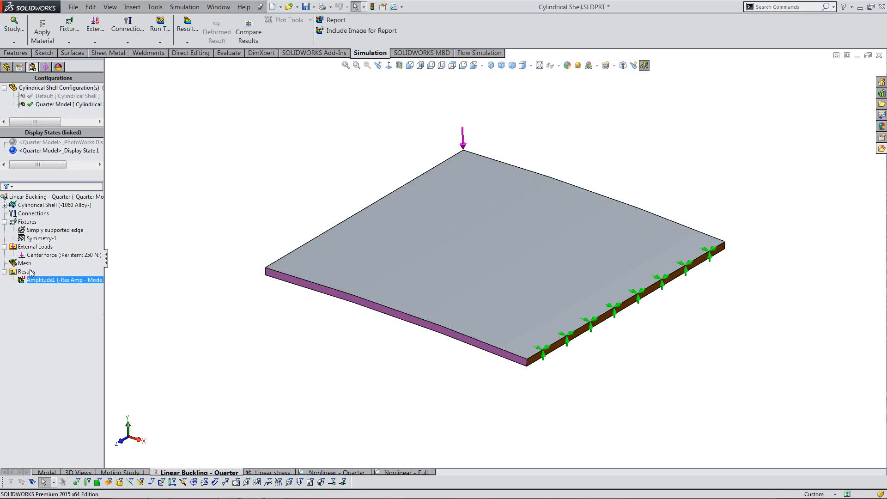
{"action": "right_click", "coordinate": [25, 272]}
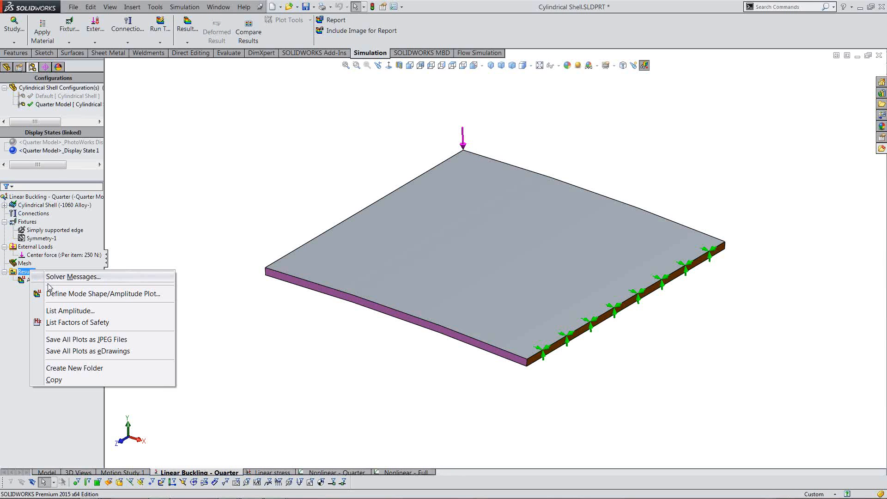
{"action": "left_click", "coordinate": [92, 322]}
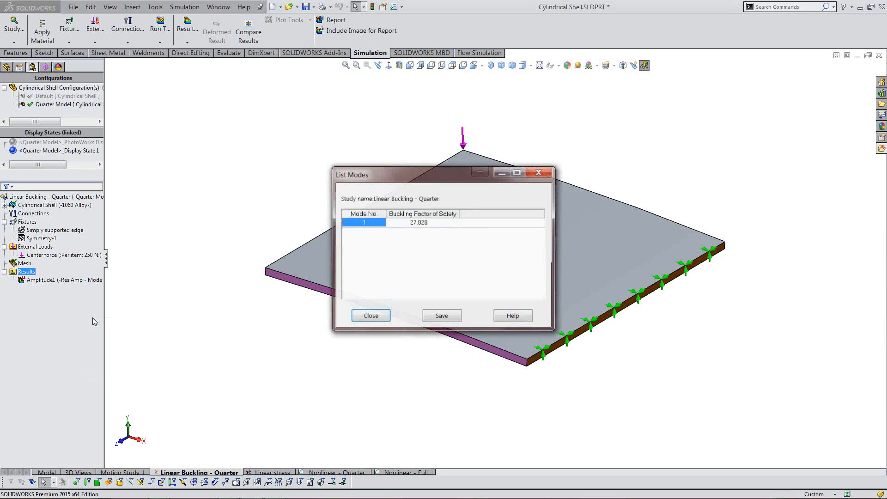
{"action": "left_click", "coordinate": [541, 172]}
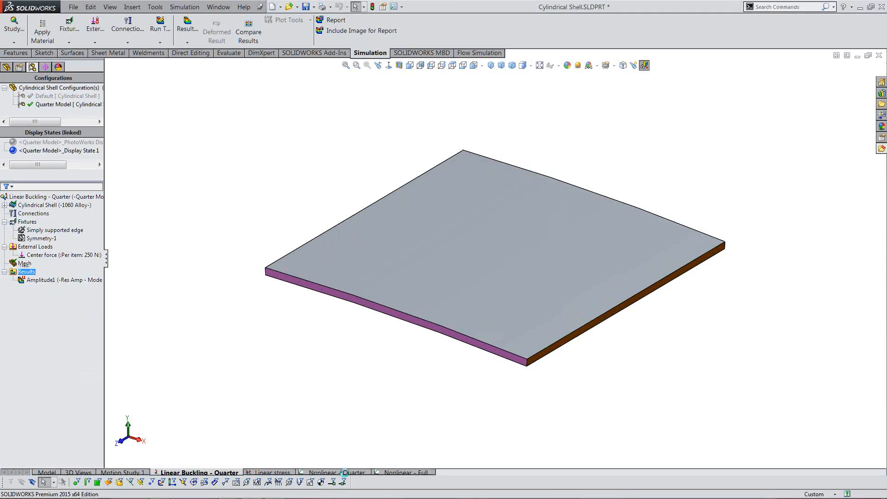
- Show the Stress1 plot of the Nonlinear - Quarter study and open its Response1 graph and the chart's symbol style properties
{"action": "double_click", "coordinate": [46, 288]}
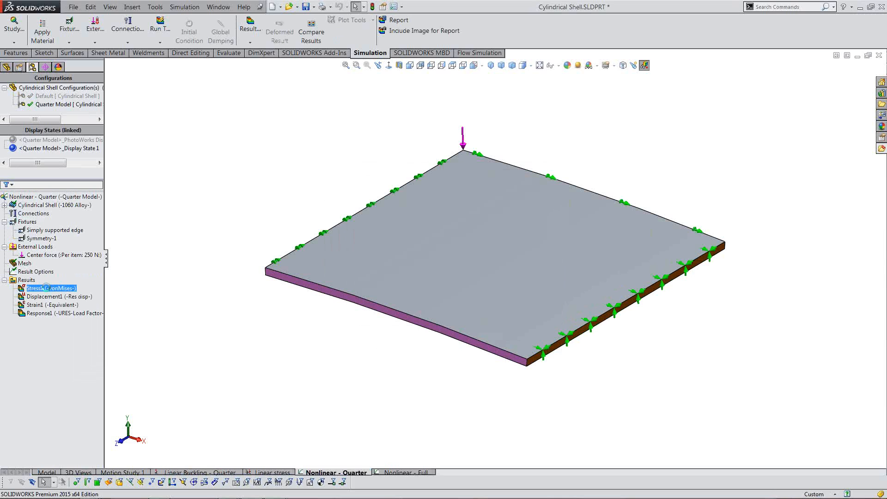
{"action": "double_click", "coordinate": [46, 313]}
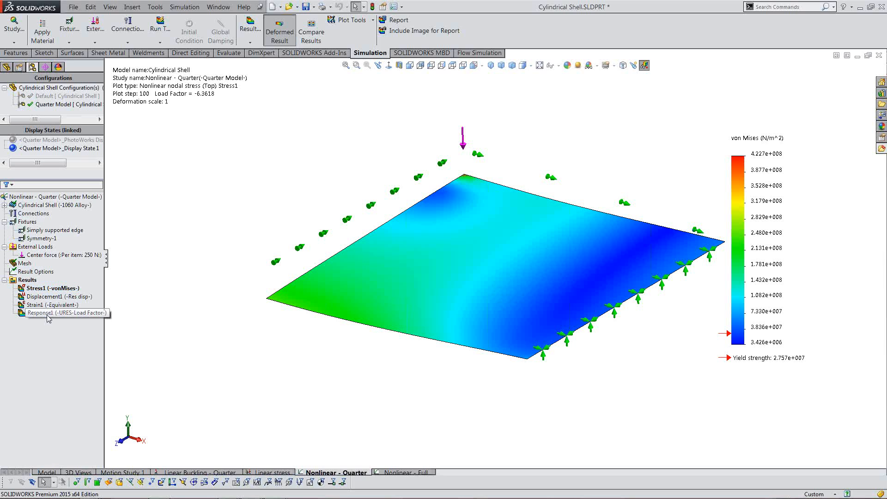
{"action": "double_click", "coordinate": [47, 315]}
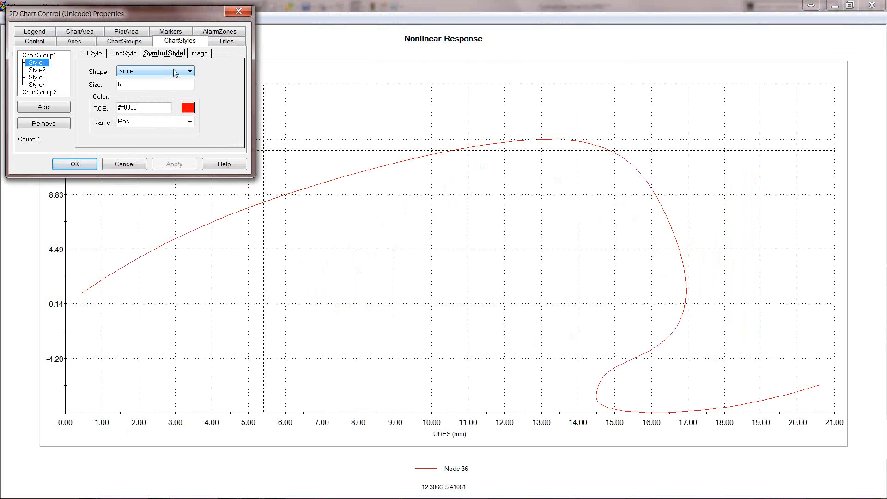
- Mark the solution points on the nonlinear response curve with the Dot symbol shape, examine the curve's peak, and close the graph
{"action": "left_click", "coordinate": [176, 72]}
{"action": "left_click", "coordinate": [173, 87]}
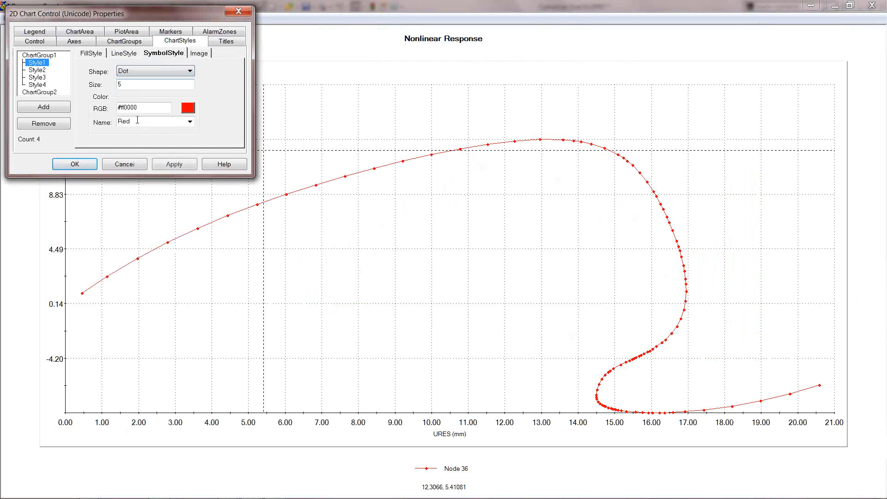
{"action": "left_click", "coordinate": [75, 165]}
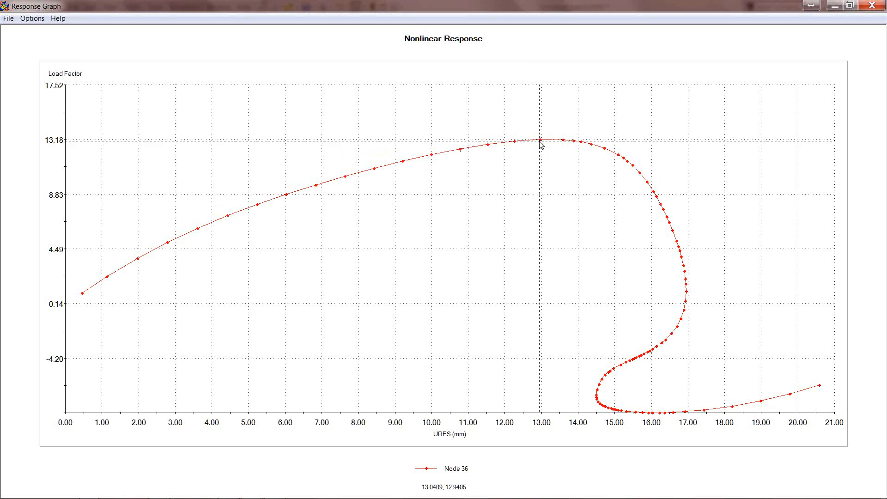
{"action": "left_click", "coordinate": [871, 6]}
- Animate the Displacement1 plot of the quarter shell, setting the speed to 26 and then 126, and hide the plot
{"action": "left_click", "coordinate": [53, 288]}
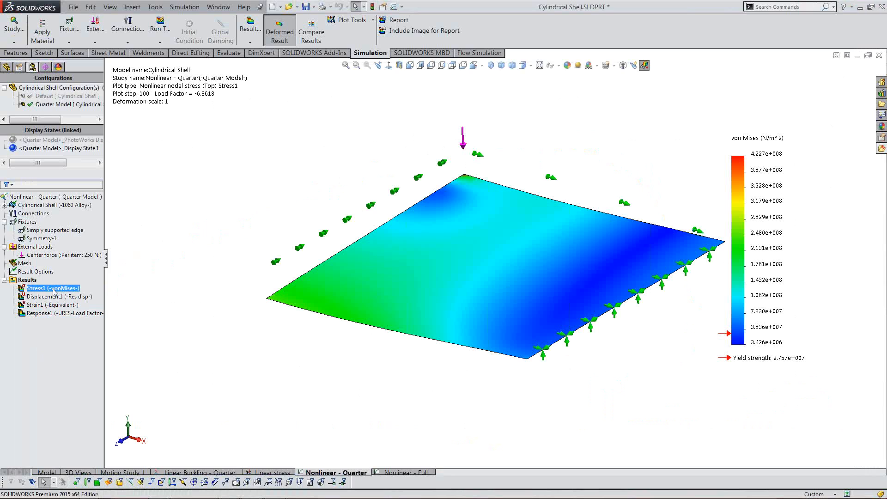
{"action": "right_click", "coordinate": [53, 288]}
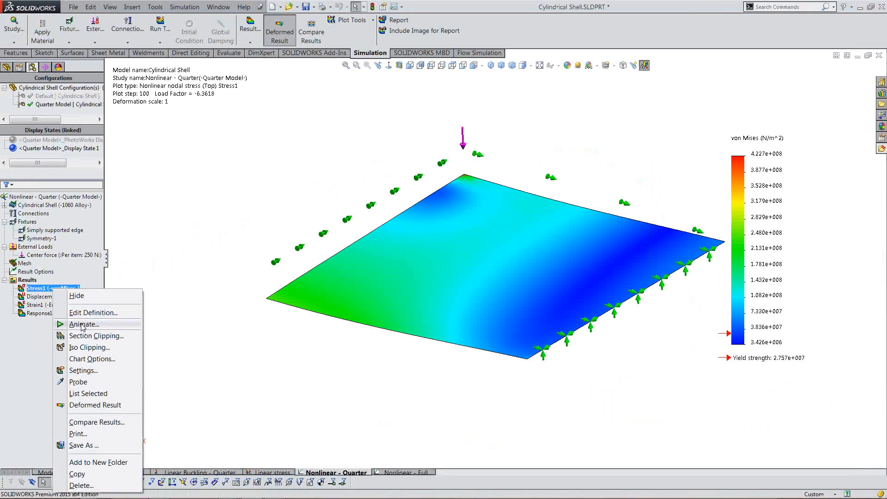
{"action": "double_click", "coordinate": [47, 297]}
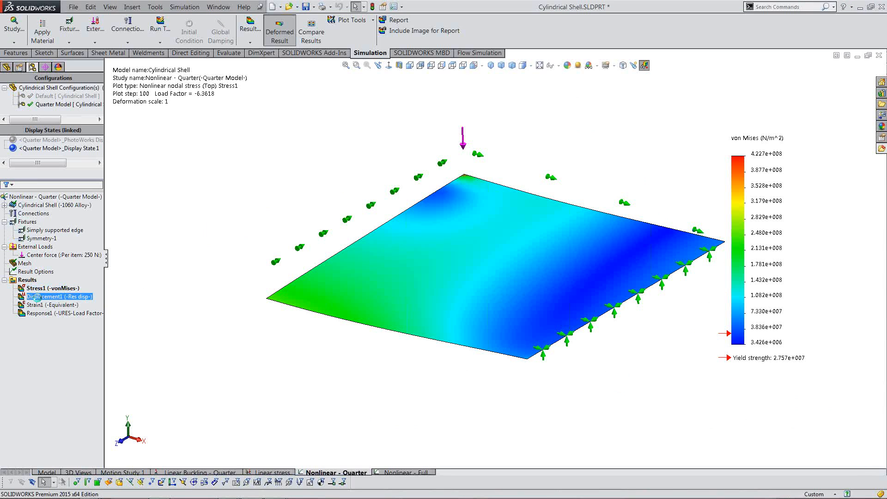
{"action": "right_click", "coordinate": [54, 298]}
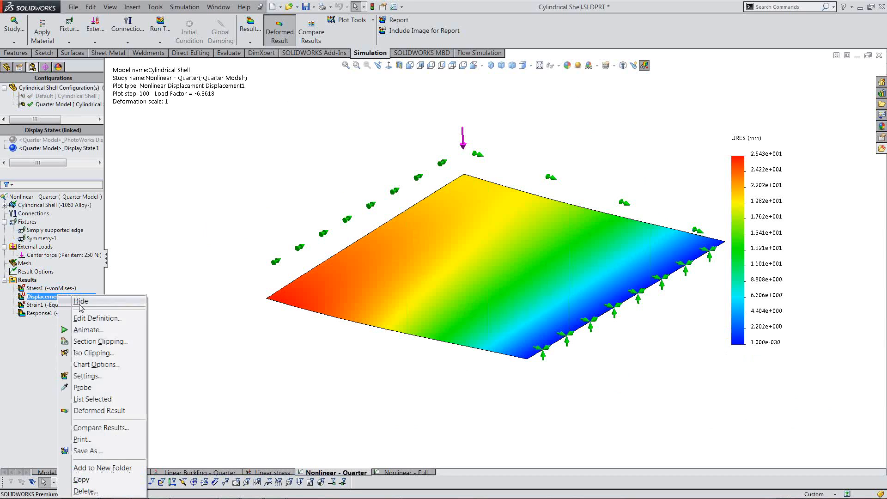
{"action": "left_click", "coordinate": [92, 330]}
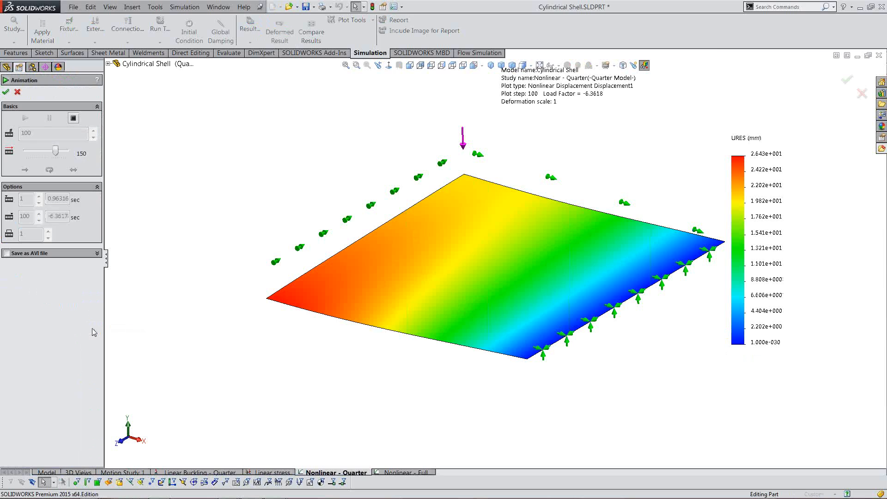
{"action": "left_click_drag", "start_coordinate": [54, 176], "coordinate": [32, 176]}
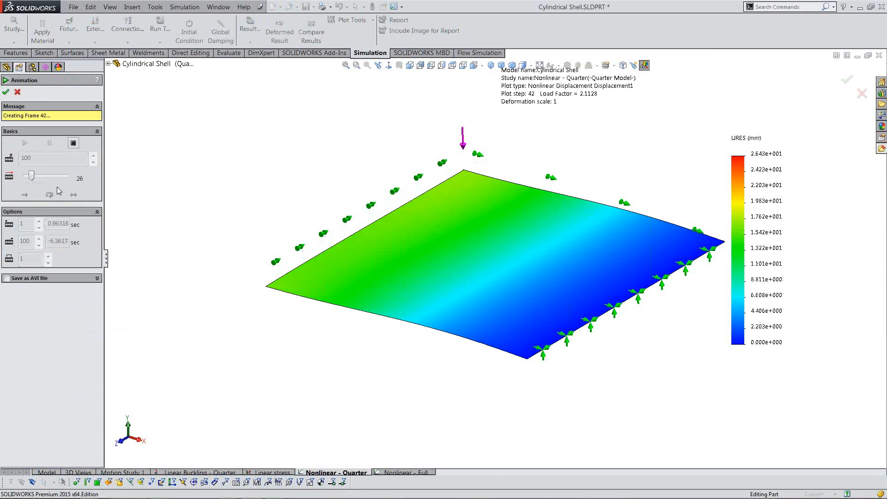
{"action": "left_click_drag", "start_coordinate": [32, 176], "coordinate": [51, 177]}
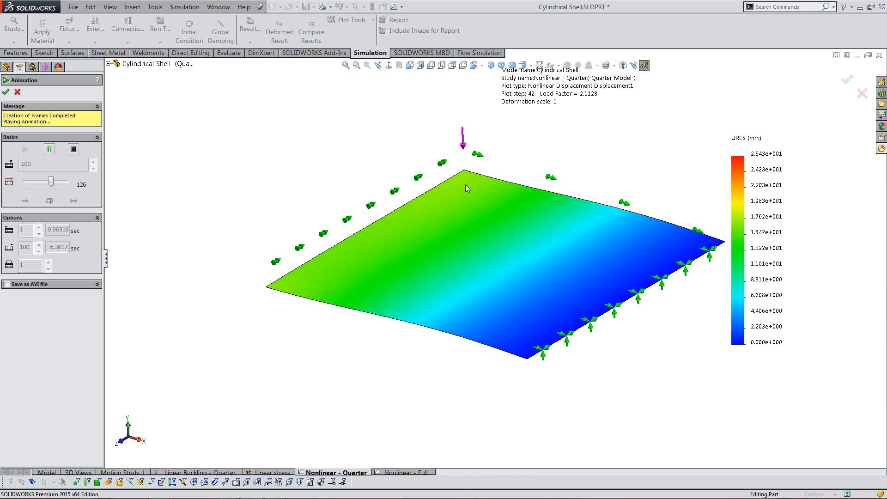
{"action": "left_click", "coordinate": [18, 92]}
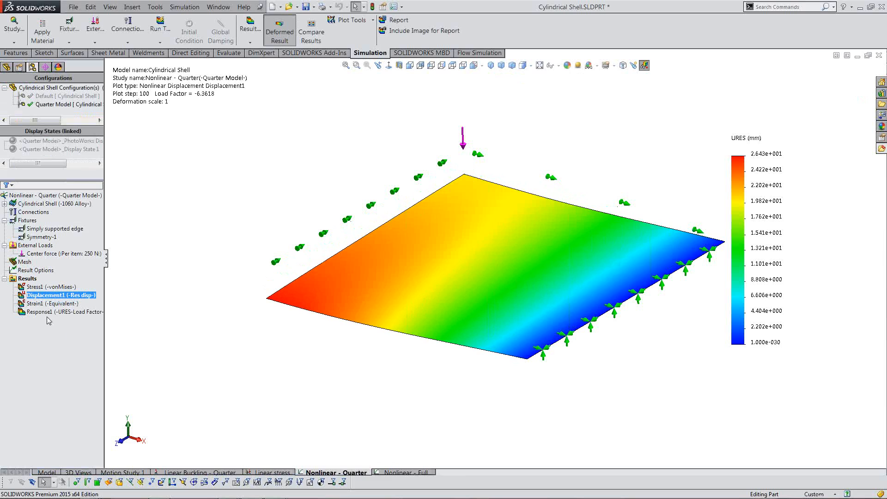
{"action": "right_click", "coordinate": [76, 298]}
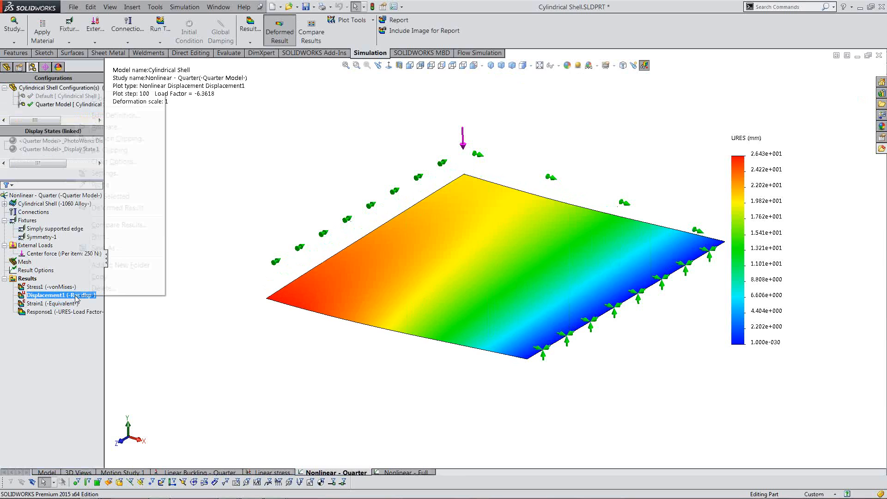
{"action": "left_click", "coordinate": [115, 97]}
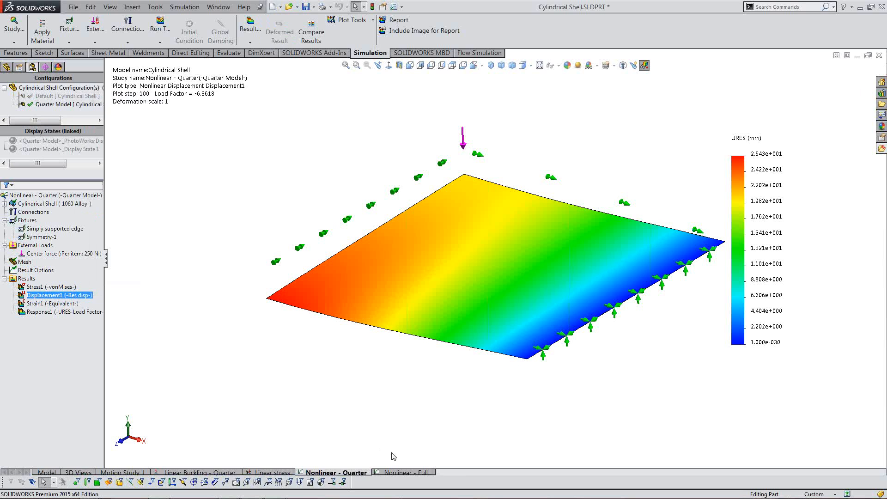
- Switch to the Nonlinear - Full study and activate its SolidWorks configuration
{"action": "left_click", "coordinate": [402, 472]}
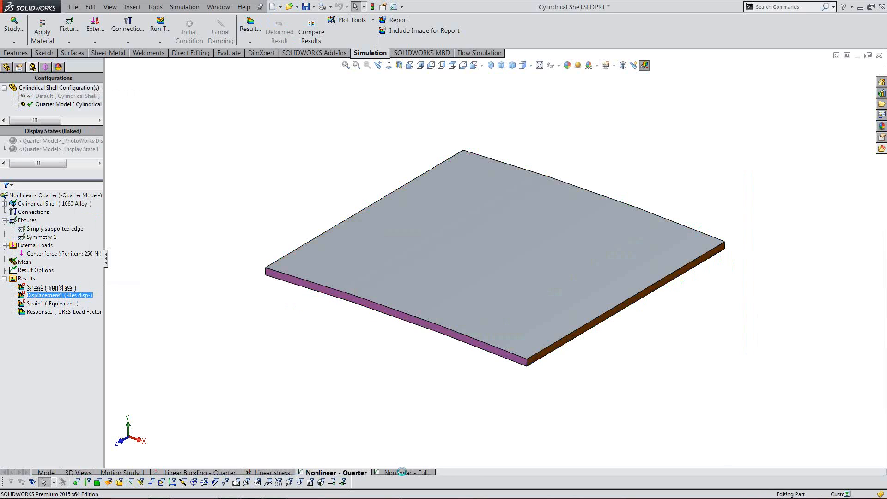
{"action": "left_click", "coordinate": [53, 197]}
{"action": "right_click", "coordinate": [53, 197]}
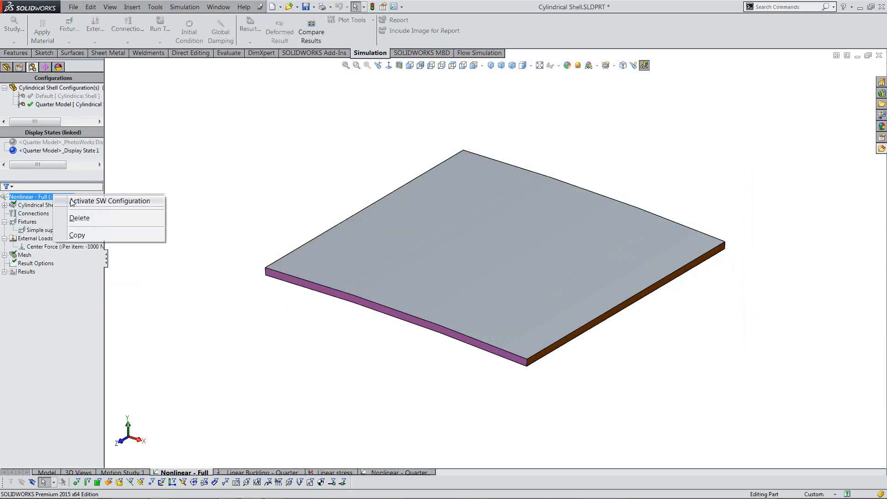
{"action": "left_click", "coordinate": [70, 198]}
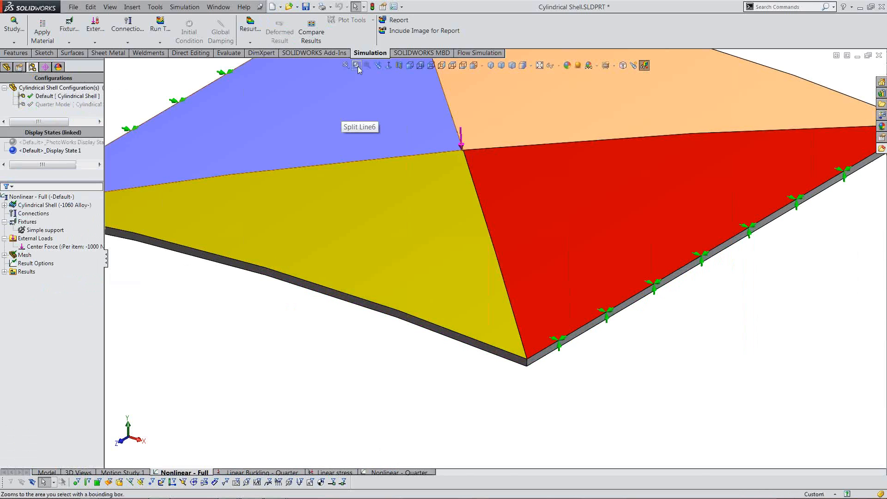
- Inspect the Center Force and its application point beside the small triangular face at the full shell's center
{"action": "left_click", "coordinate": [357, 65]}
{"action": "left_click_drag", "start_coordinate": [433, 119], "coordinate": [494, 170]}
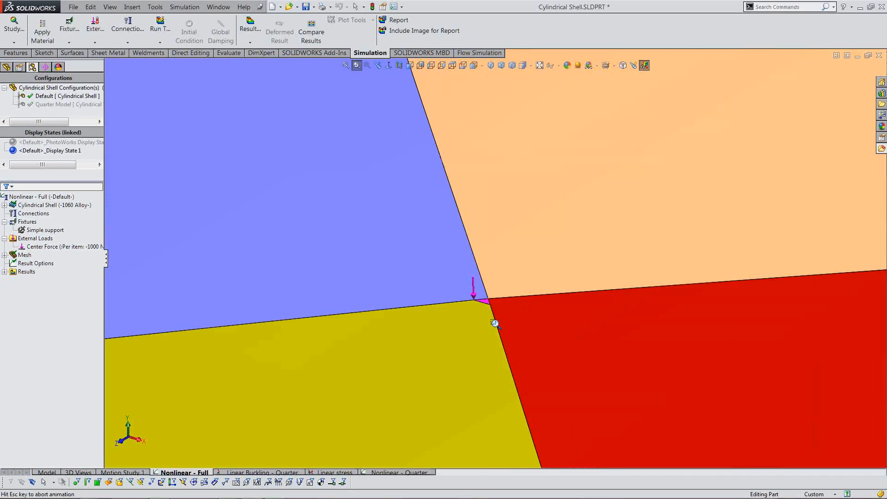
{"action": "left_click_drag", "start_coordinate": [425, 264], "coordinate": [537, 349]}
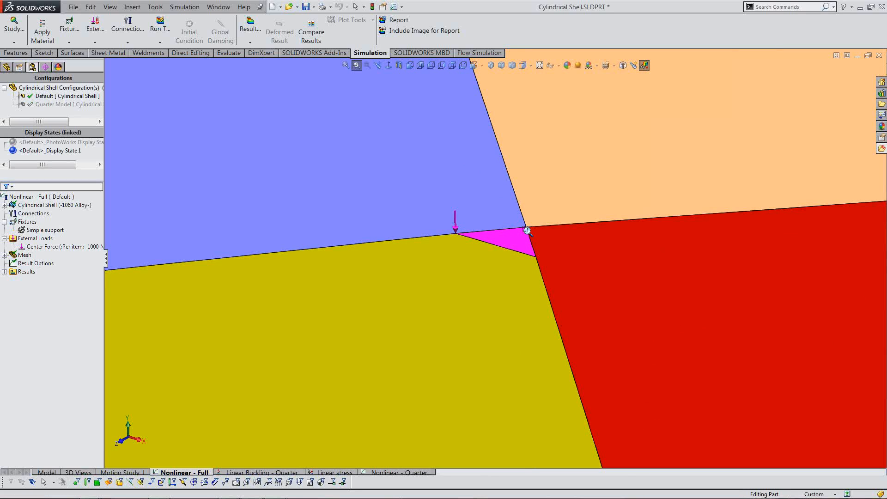
{"action": "left_click", "coordinate": [357, 65]}
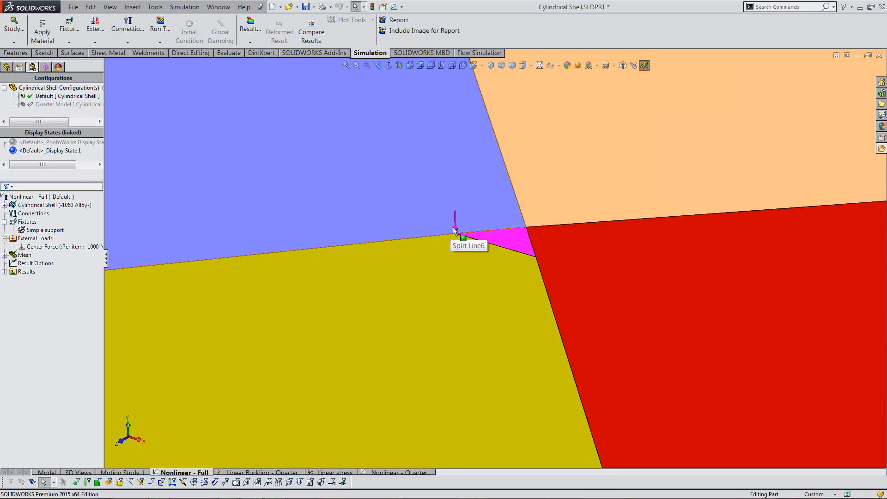
{"action": "mouse_move", "coordinate": [455, 231]}
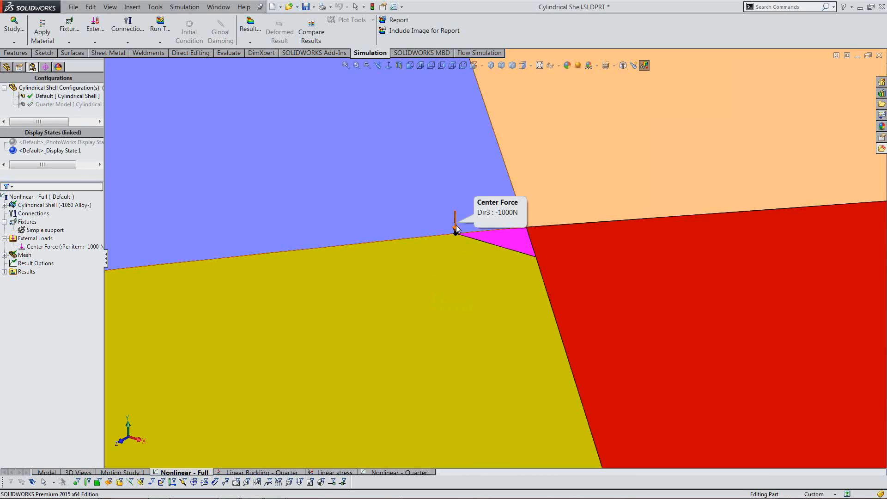
- Fit the full shell in view, expand the Nonlinear - Full results, and display the Displacement1 plot
{"action": "key", "text": "f"}
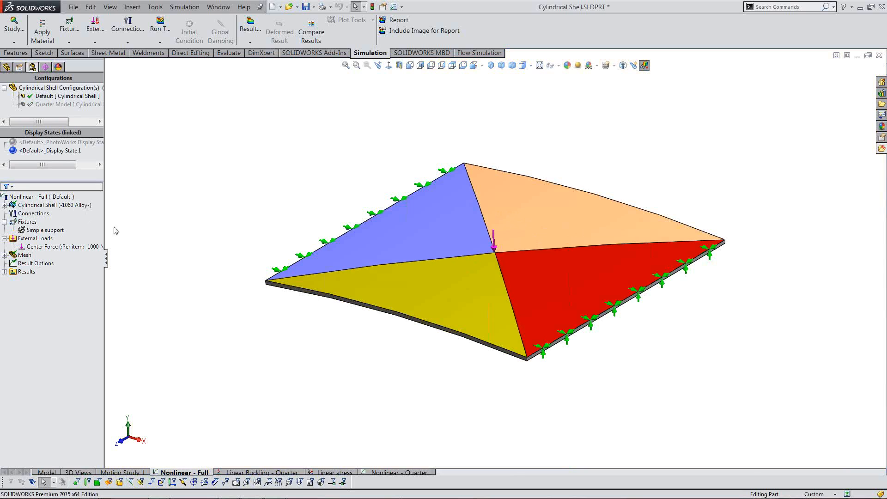
{"action": "left_click", "coordinate": [5, 271]}
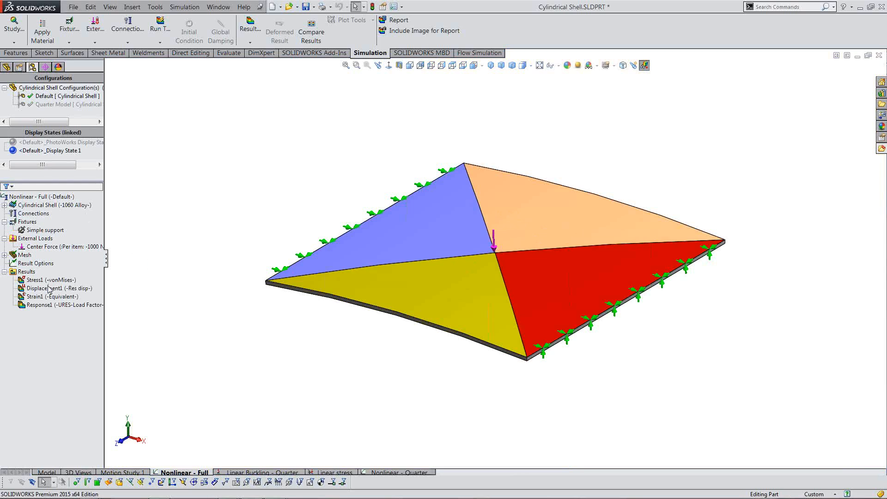
{"action": "left_click", "coordinate": [50, 289]}
{"action": "double_click", "coordinate": [50, 289]}
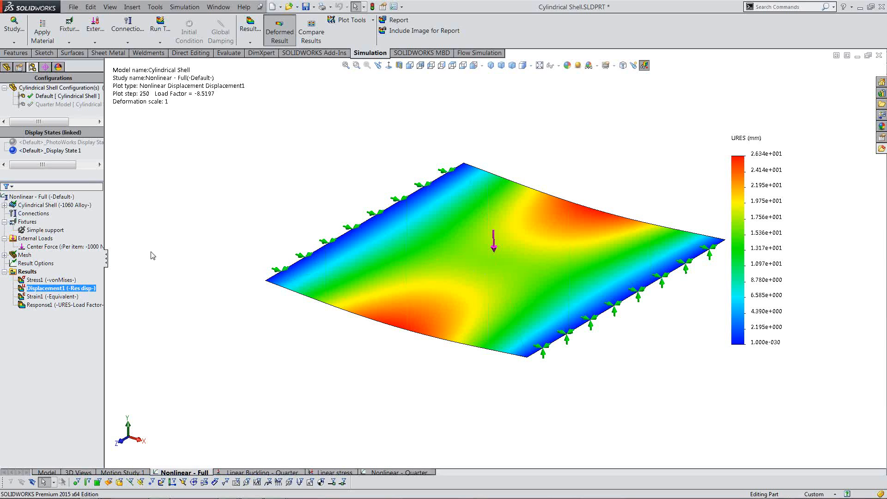
{"action": "right_click", "coordinate": [52, 290]}
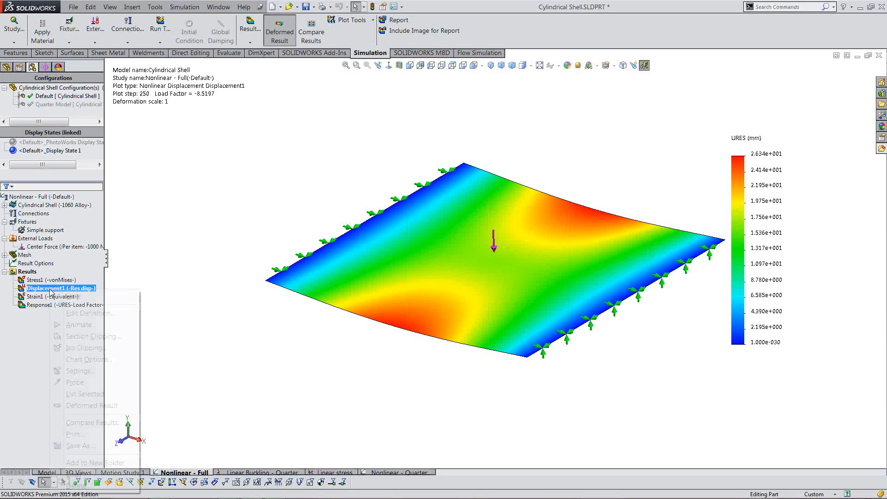
{"action": "left_click", "coordinate": [83, 313]}
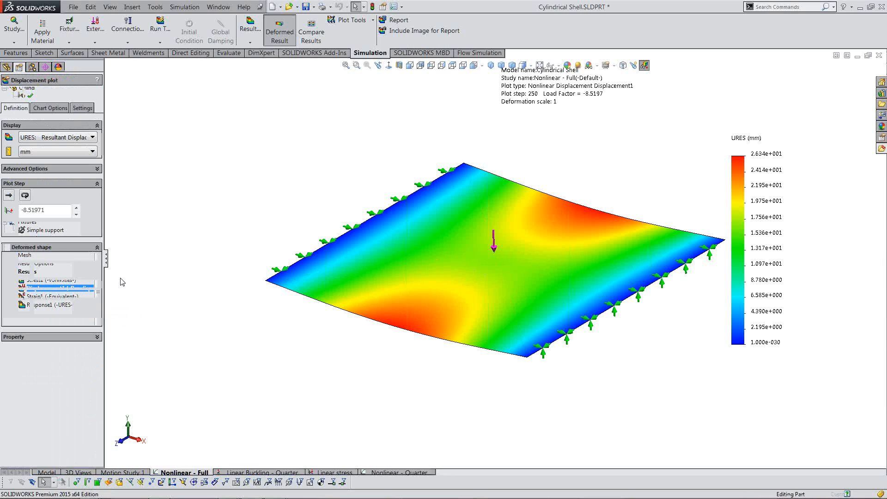
{"action": "left_click", "coordinate": [77, 216]}
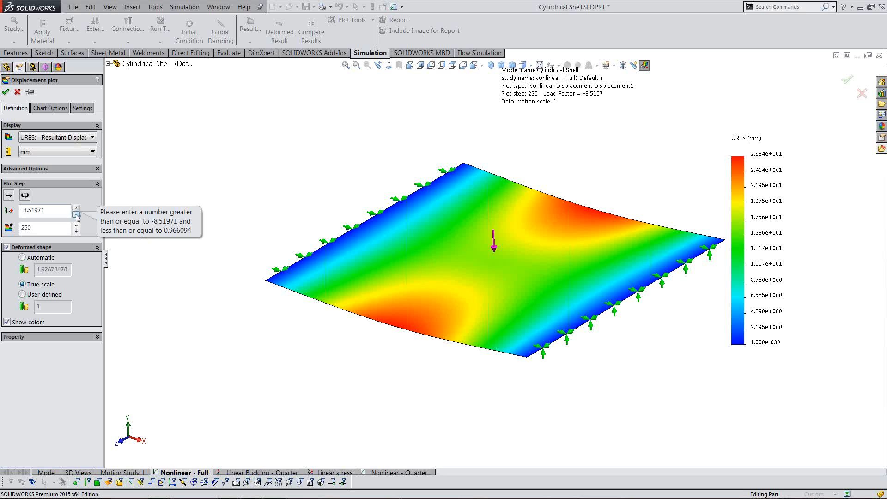
{"action": "left_click", "coordinate": [76, 211]}
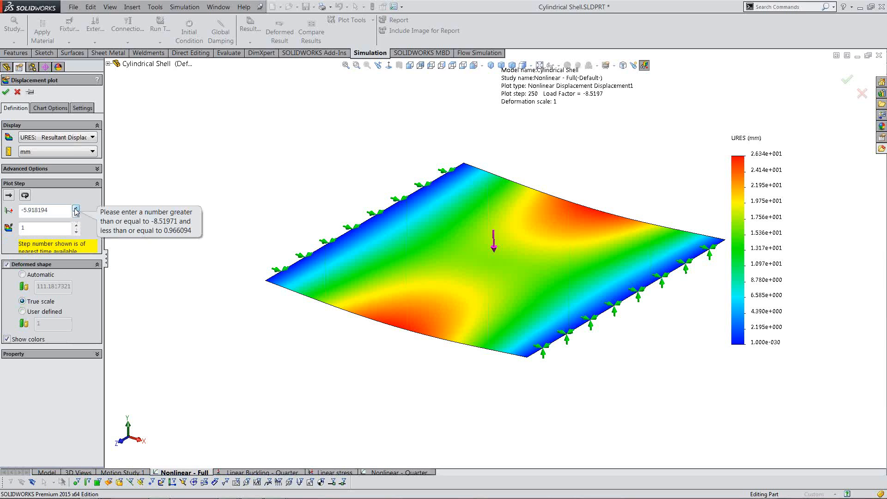
{"action": "left_click", "coordinate": [76, 208]}
{"action": "left_click", "coordinate": [77, 209]}
{"action": "left_click", "coordinate": [76, 208]}
{"action": "left_click", "coordinate": [76, 208]}
{"action": "left_click", "coordinate": [76, 209]}
{"action": "left_click", "coordinate": [76, 209]}
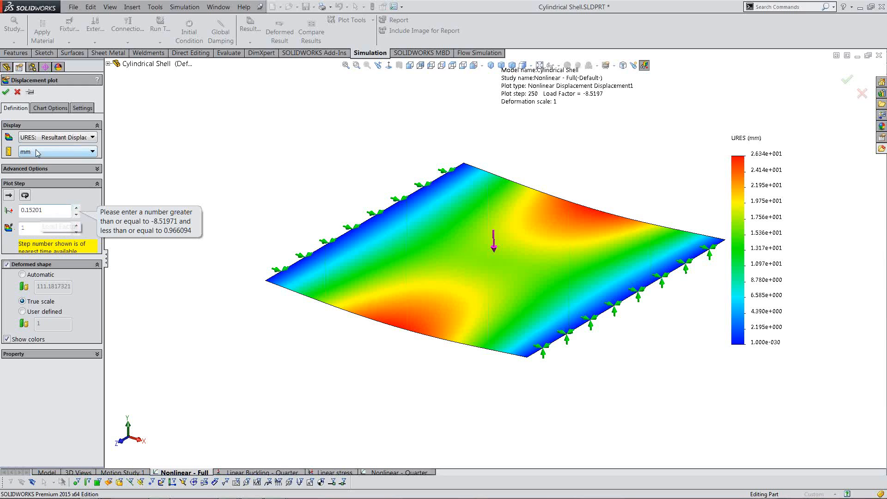
{"action": "left_click", "coordinate": [17, 92]}
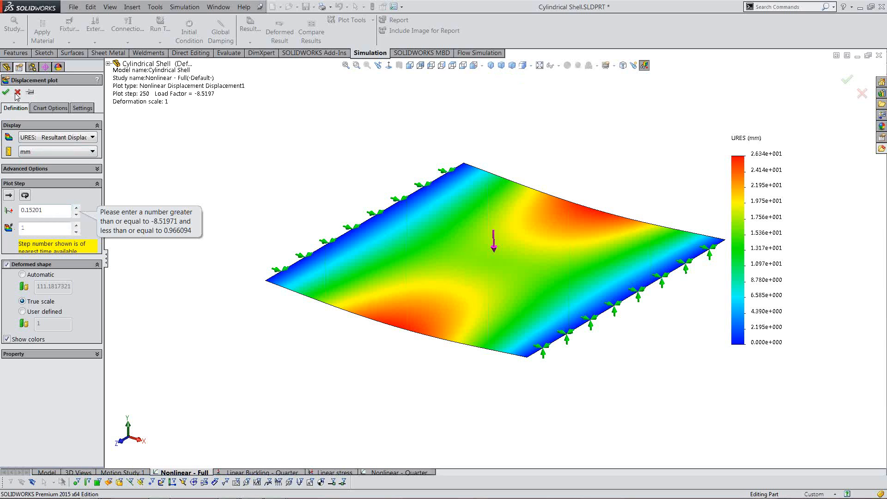
- Open the Response1 graph at full size, mark its solution points with the Dot symbol shape, examine the curve's peak, and close it
{"action": "double_click", "coordinate": [48, 306]}
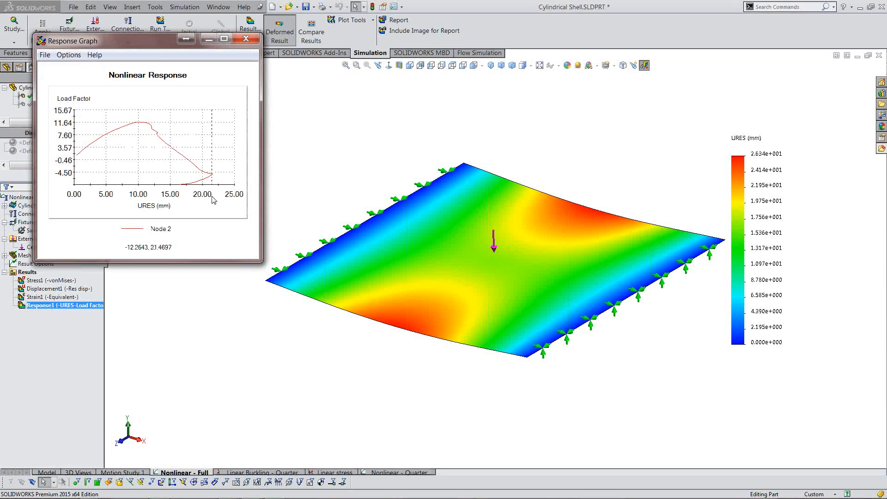
{"action": "left_click", "coordinate": [224, 41]}
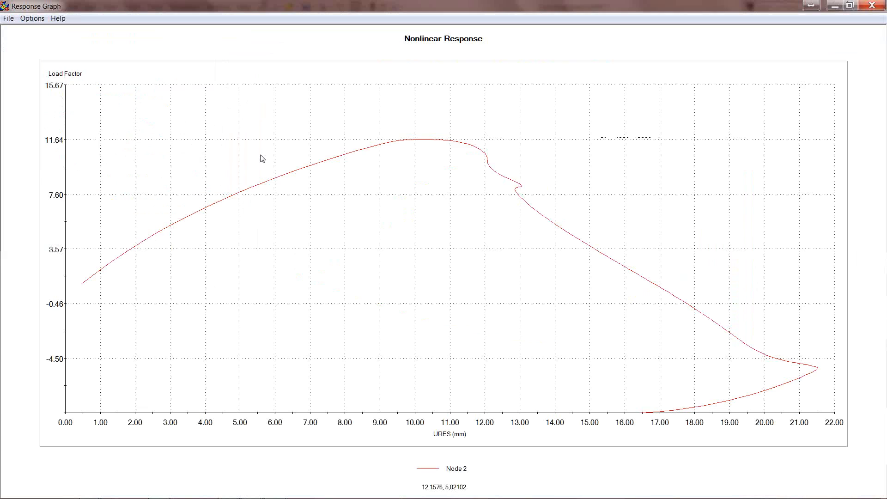
{"action": "double_click", "coordinate": [250, 141]}
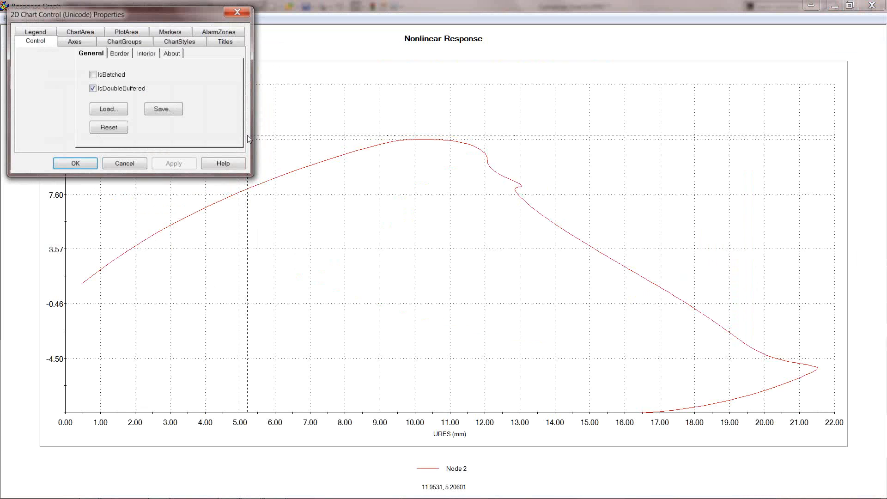
{"action": "left_click", "coordinate": [182, 42]}
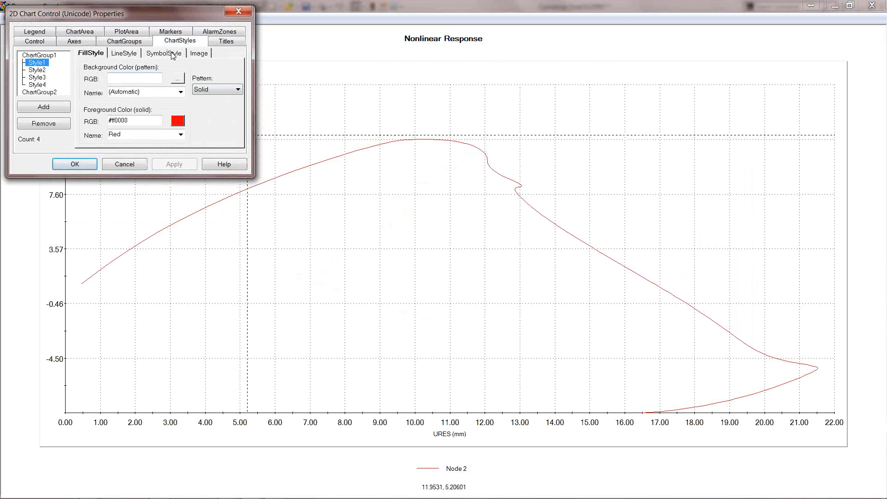
{"action": "left_click", "coordinate": [171, 52]}
{"action": "left_click", "coordinate": [164, 70]}
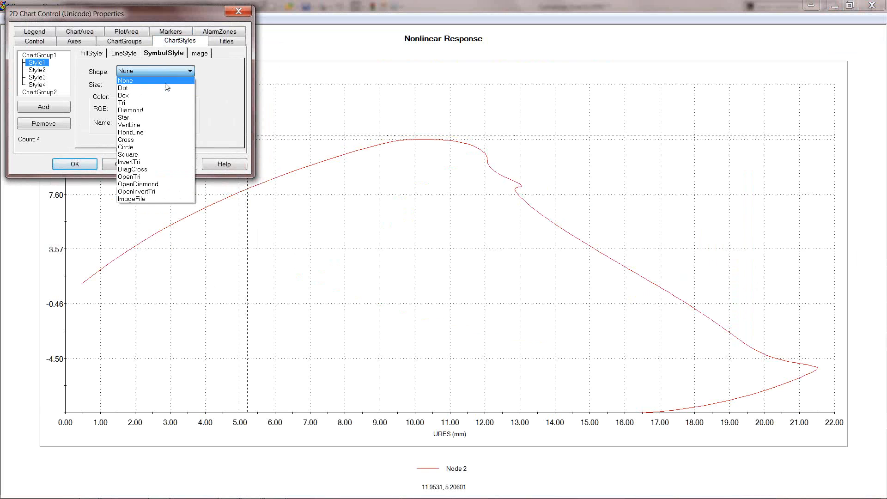
{"action": "left_click", "coordinate": [167, 88]}
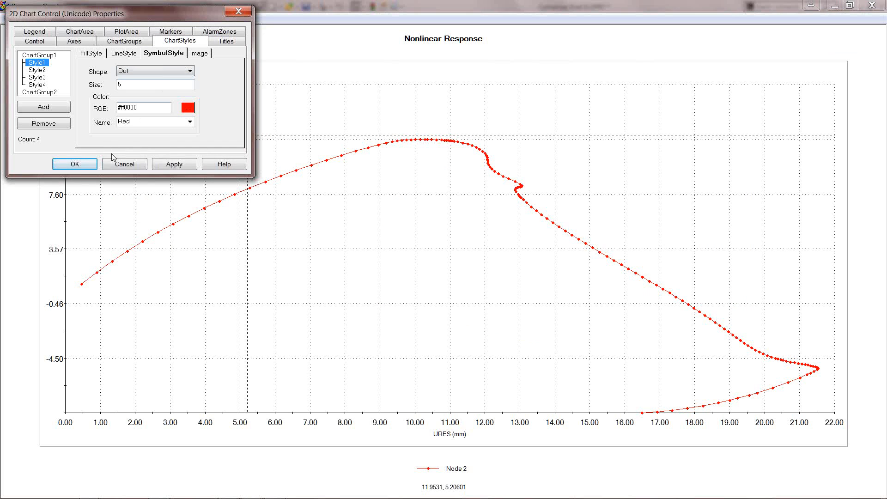
{"action": "left_click", "coordinate": [85, 165]}
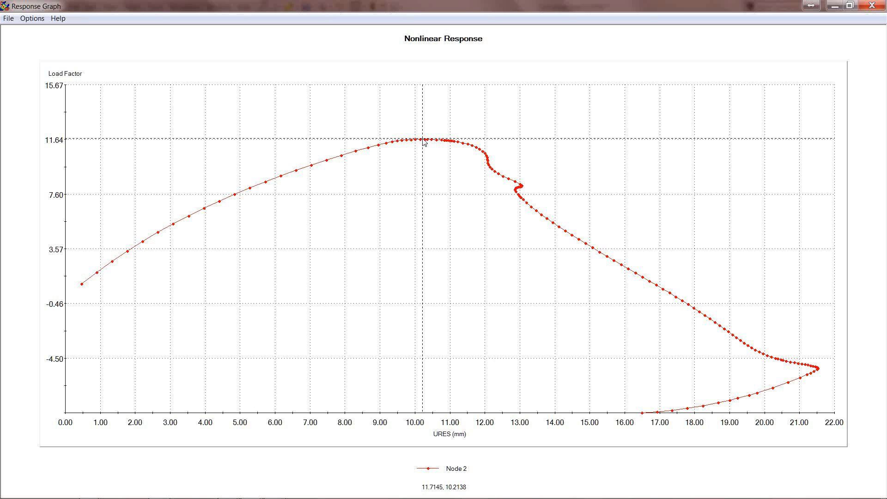
{"action": "left_click", "coordinate": [872, 6]}
- Animate the Displacement1 plot of the full shell to watch its buckling shape, and end the animation
{"action": "left_click", "coordinate": [52, 290]}
{"action": "double_click", "coordinate": [52, 290]}
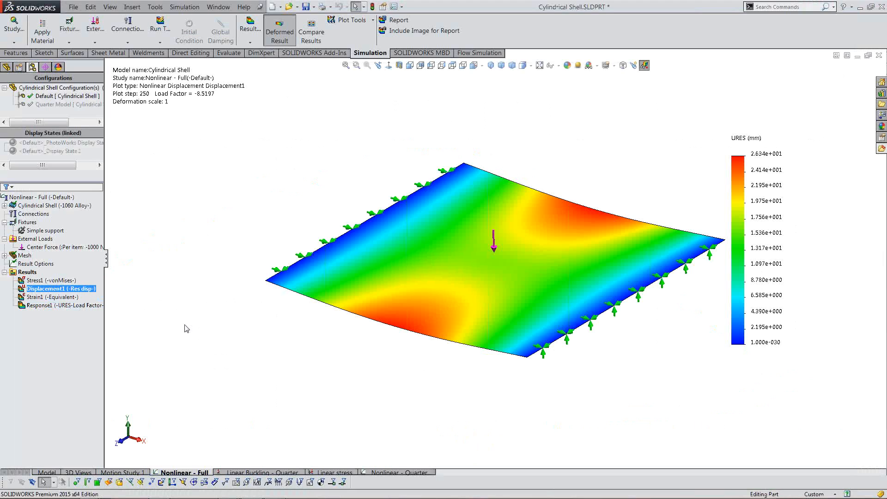
{"action": "right_click", "coordinate": [66, 290]}
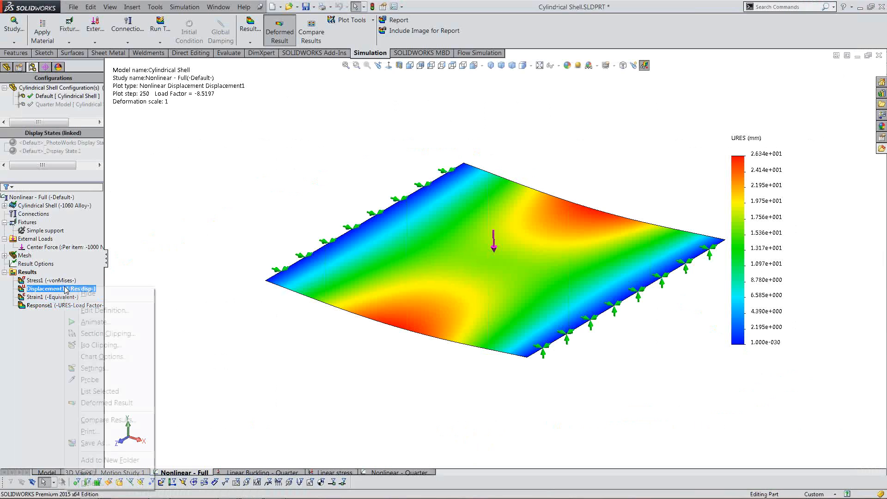
{"action": "left_click", "coordinate": [96, 322]}
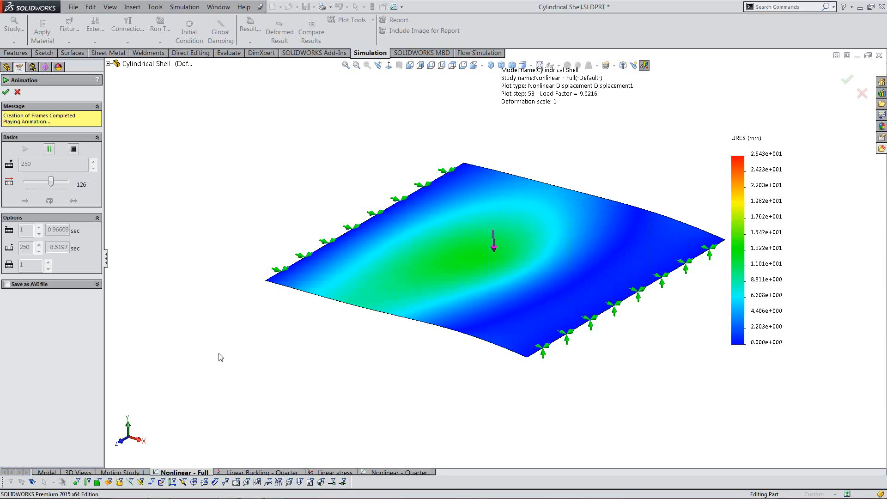
{"action": "left_click", "coordinate": [860, 95]}
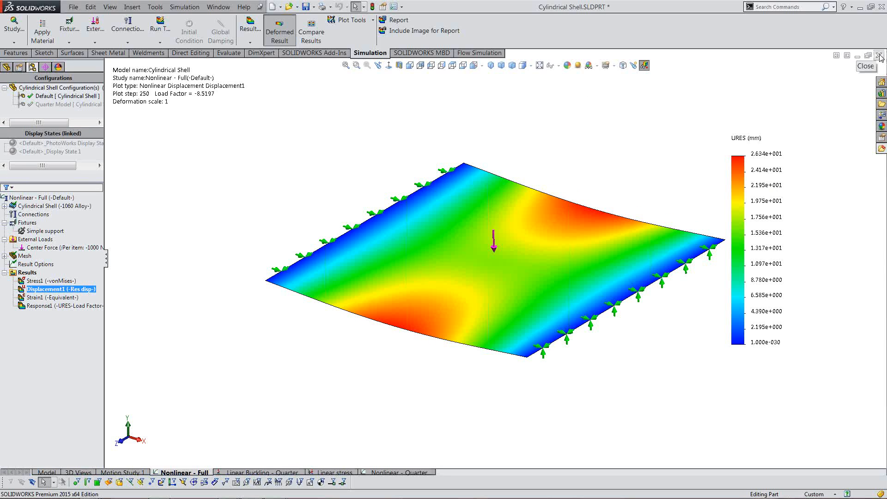
- Close the Cylindrical Shell part without saving and open the recent document QuartCan
{"action": "left_click", "coordinate": [879, 55]}
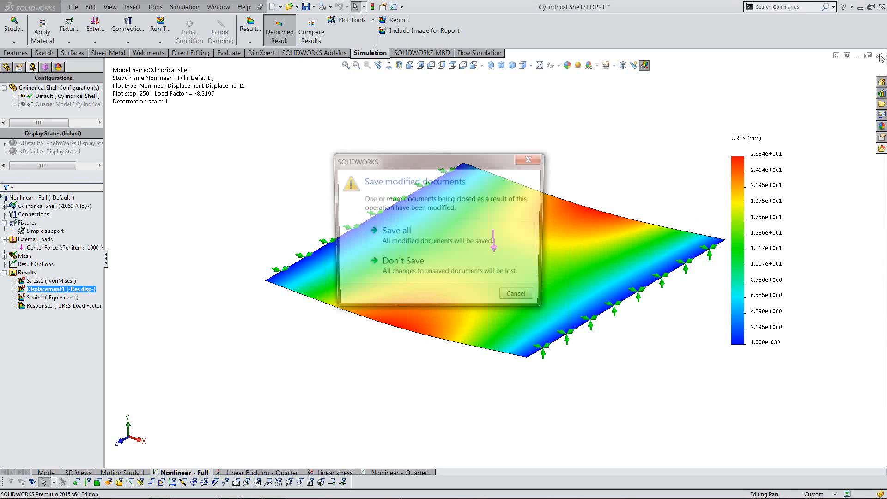
{"action": "left_click", "coordinate": [424, 272]}
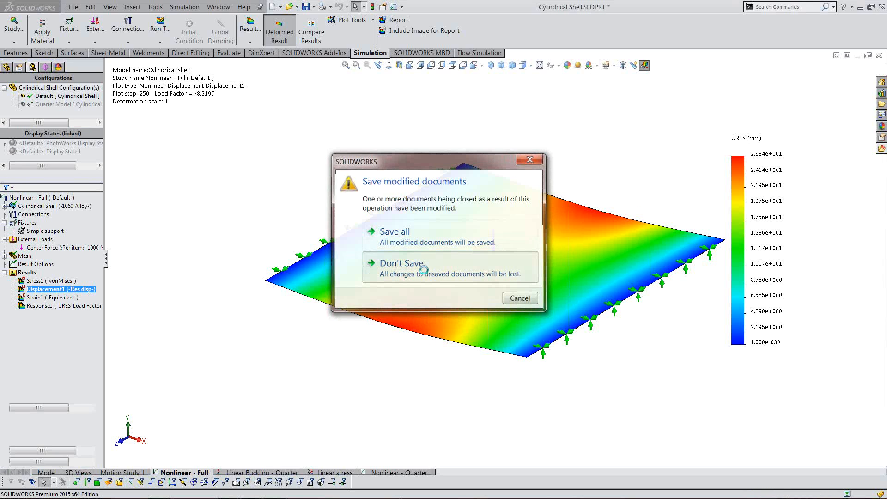
{"action": "key", "text": "r"}
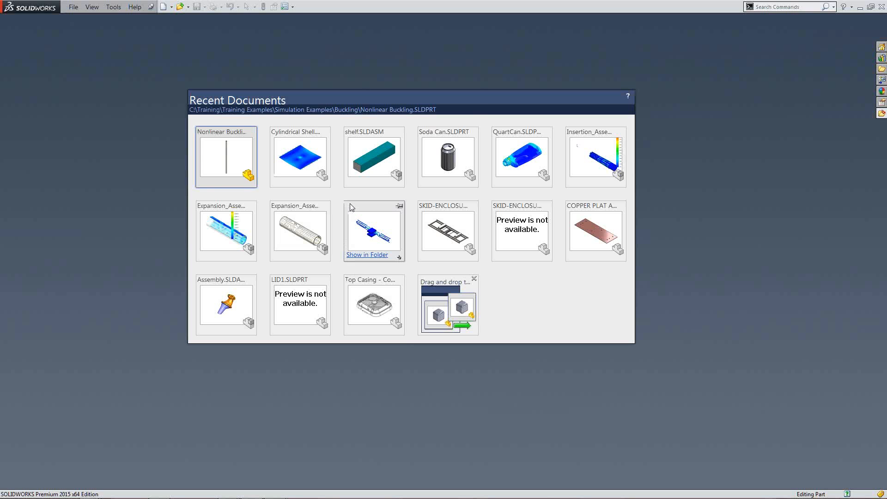
{"action": "left_click", "coordinate": [508, 166]}
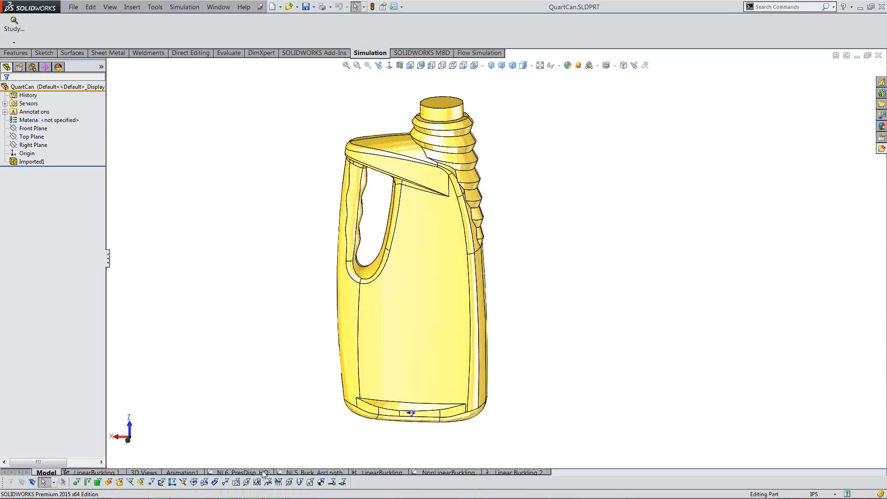
- Activate the QuartCan LinearBuckling study and review its Stress1 von Mises and Prin2 second principal stress plots
{"action": "left_click", "coordinate": [366, 472]}
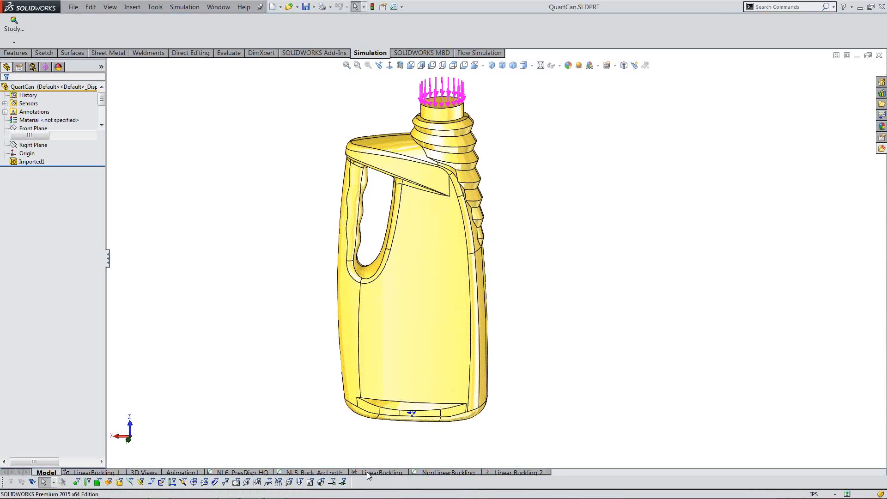
{"action": "left_click", "coordinate": [52, 273]}
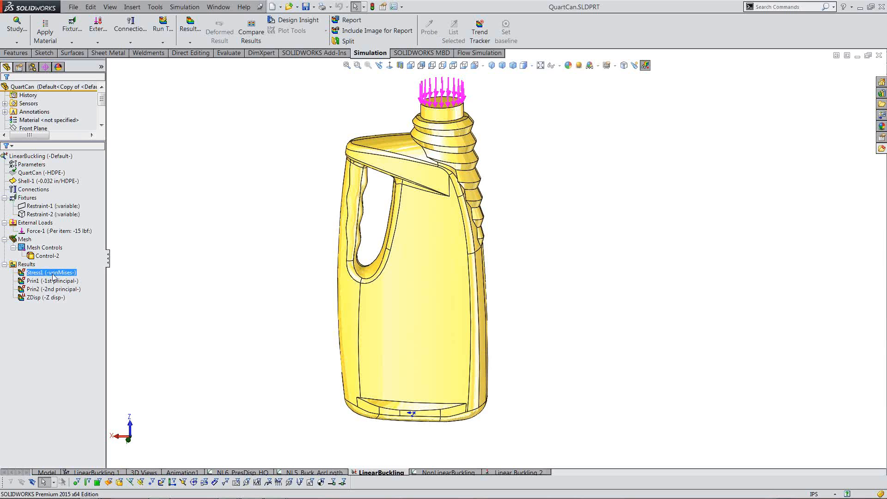
{"action": "double_click", "coordinate": [53, 274]}
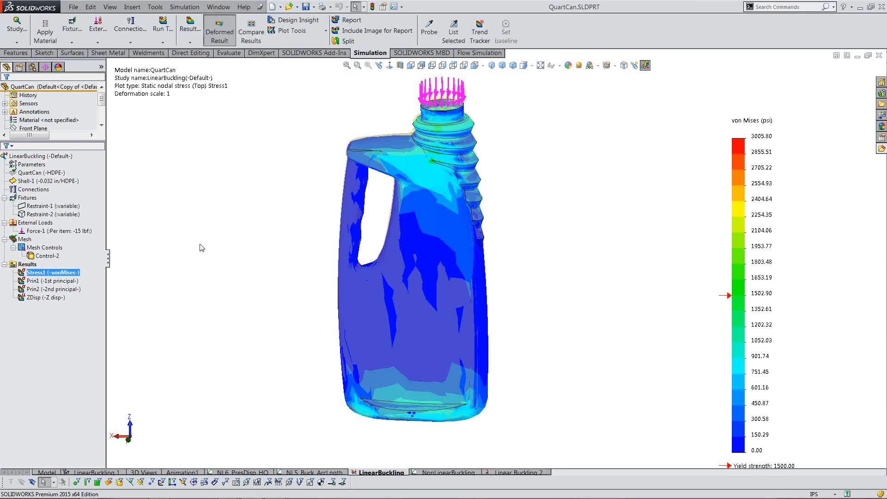
{"action": "middle_click_drag", "start_coordinate": [224, 226], "coordinate": [206, 263]}
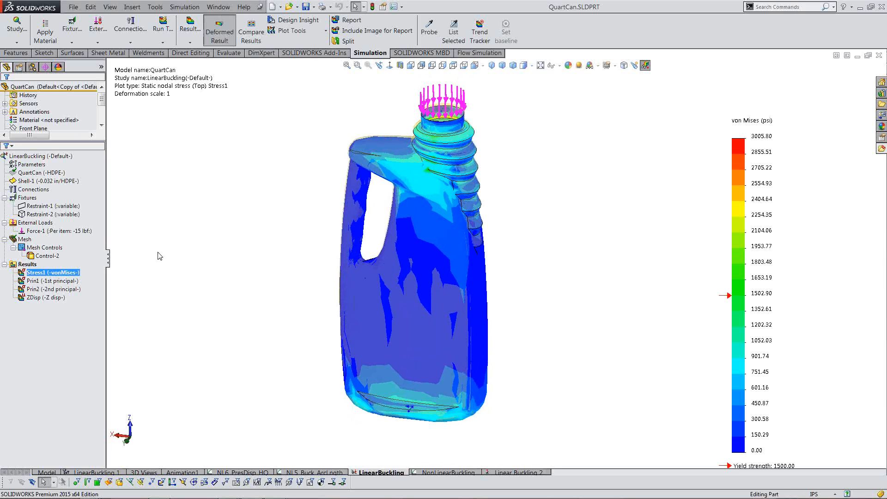
{"action": "double_click", "coordinate": [55, 289]}
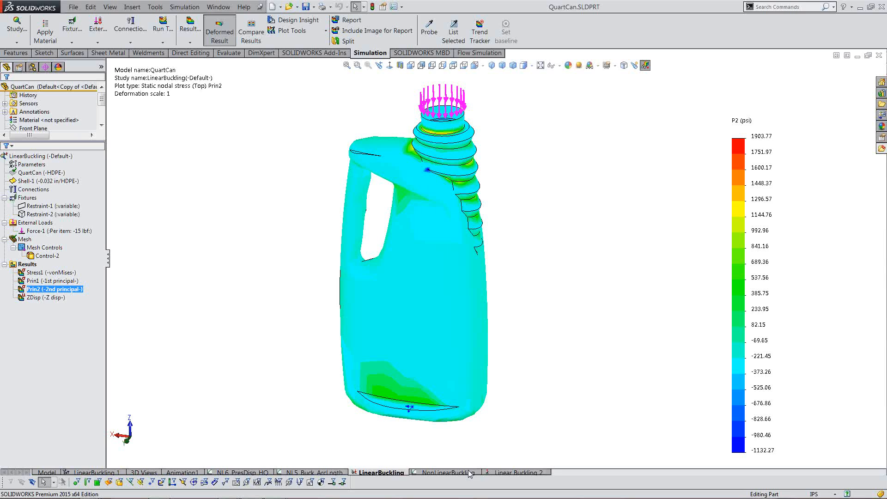
- Look at the Linear Buckling 2 study and switch to the NonLinearBuckling study
{"action": "left_click", "coordinate": [492, 472]}
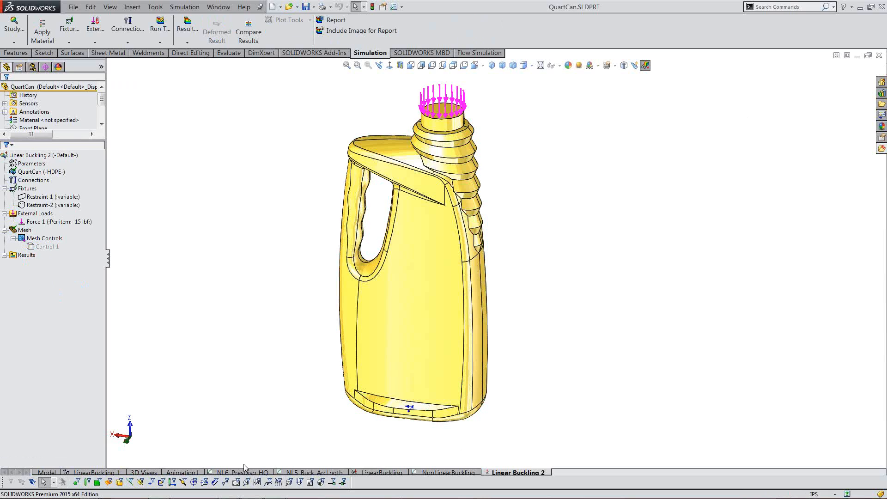
{"action": "left_click", "coordinate": [375, 472]}
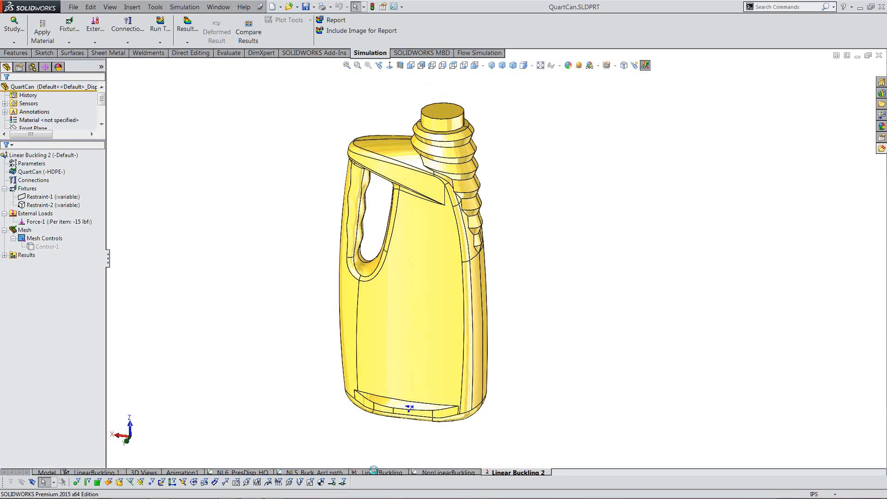
{"action": "left_click", "coordinate": [448, 471]}
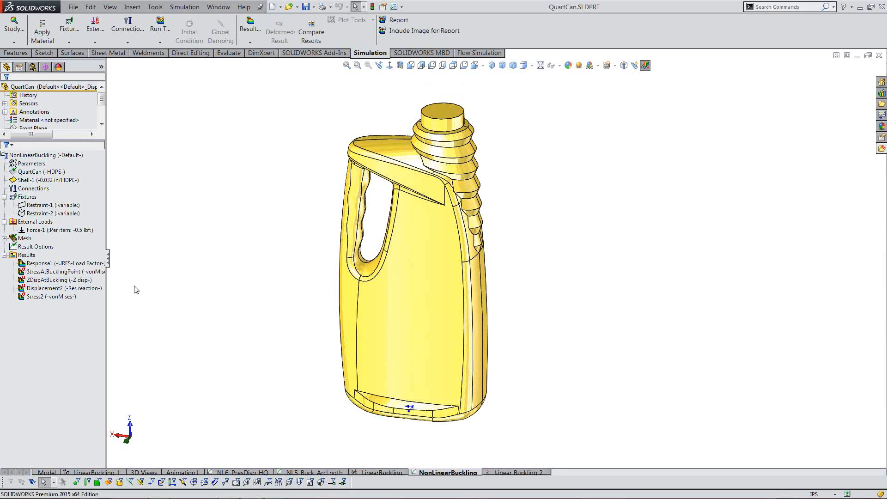
- Review the bottle's Response1 load factor graph, close it, and display the ZDispAtBuckling plot
{"action": "double_click", "coordinate": [64, 263]}
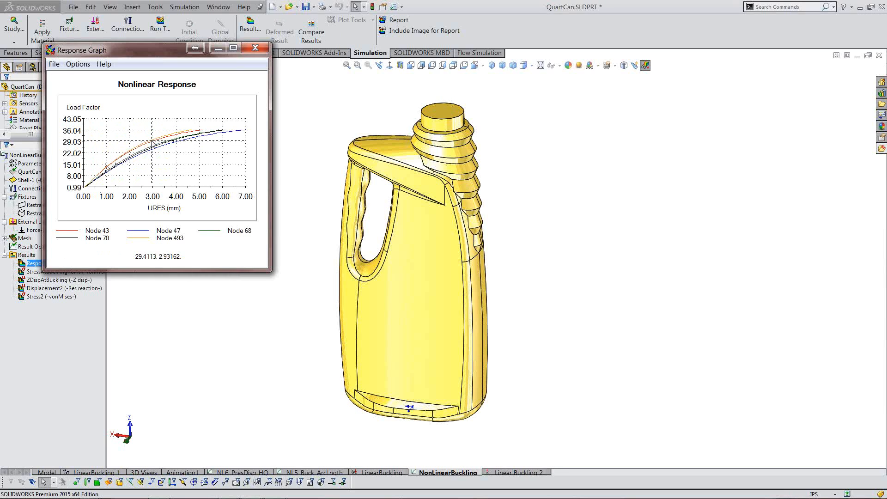
{"action": "left_click", "coordinate": [255, 48]}
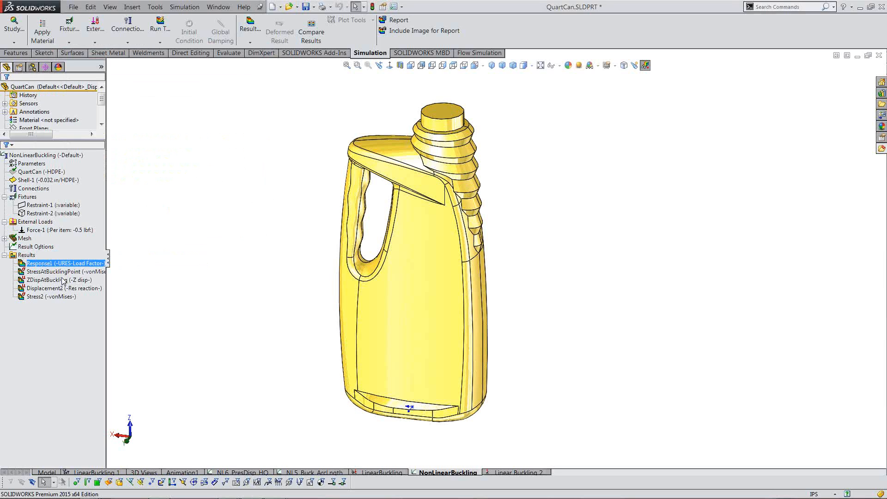
{"action": "double_click", "coordinate": [60, 280]}
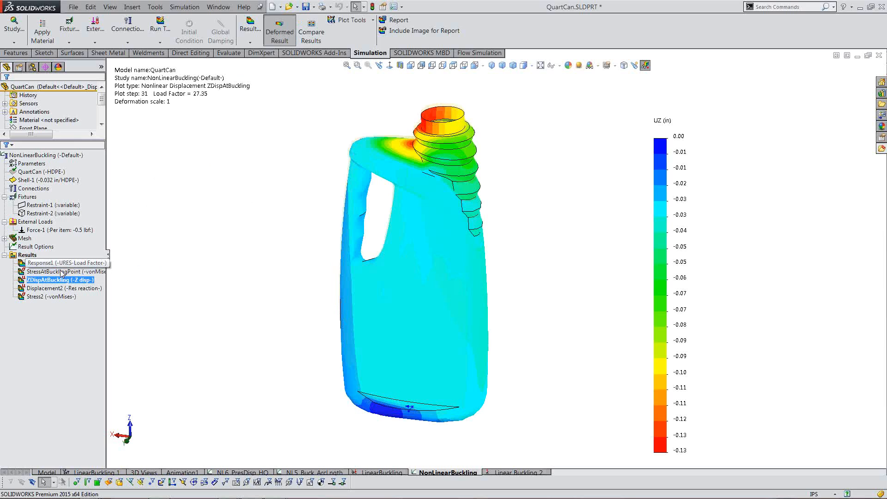
- Display the StressAtBucklingPoint von Mises plot of the NonLinearBuckling study and animate it
{"action": "double_click", "coordinate": [60, 271]}
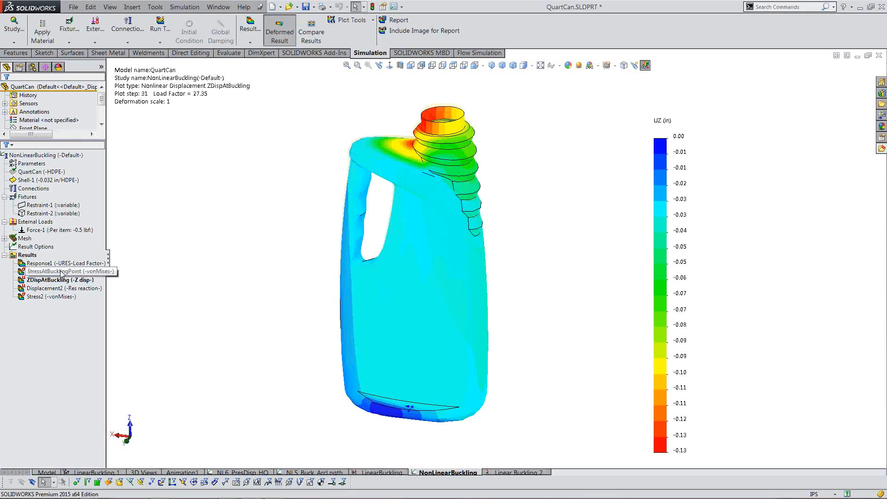
{"action": "mouse_move", "coordinate": [253, 268]}
{"action": "middle_mouse_down"}
{"action": "mouse_move", "coordinate": [268, 192]}
{"action": "mouse_move", "coordinate": [257, 248]}
{"action": "mouse_move", "coordinate": [243, 257]}
{"action": "mouse_move", "coordinate": [249, 269]}
{"action": "middle_mouse_up"}
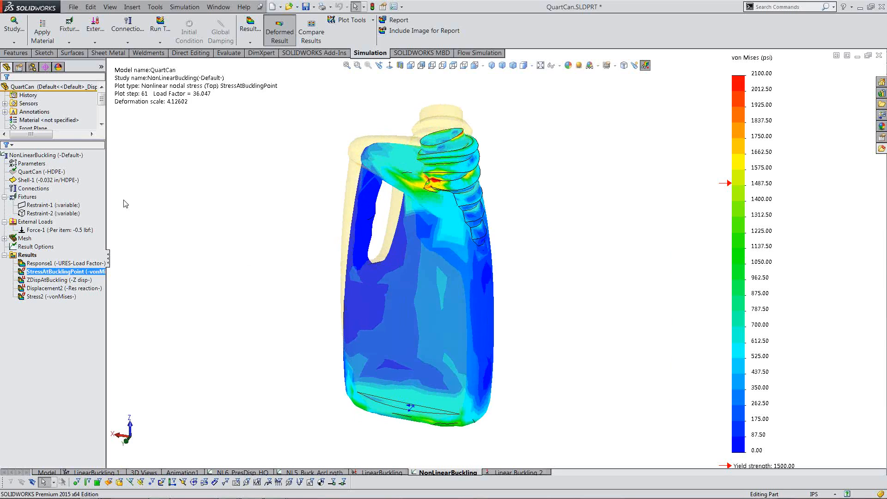
{"action": "right_click", "coordinate": [49, 272]}
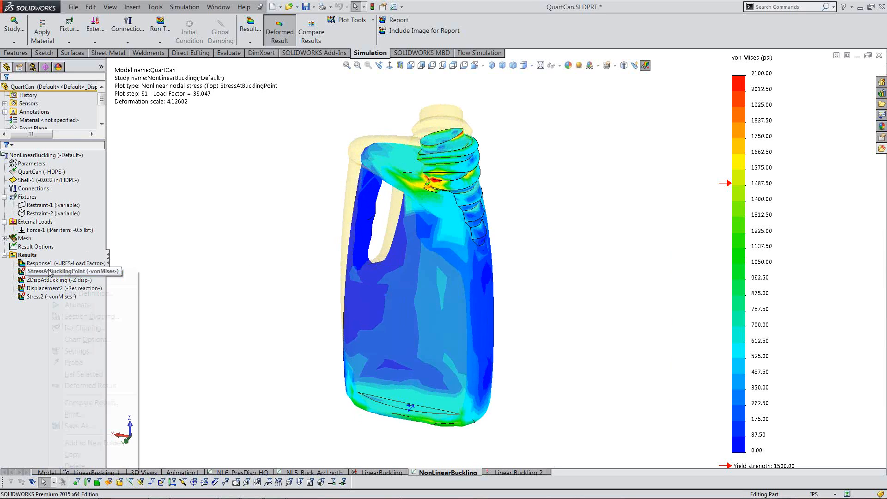
{"action": "left_click", "coordinate": [79, 304]}
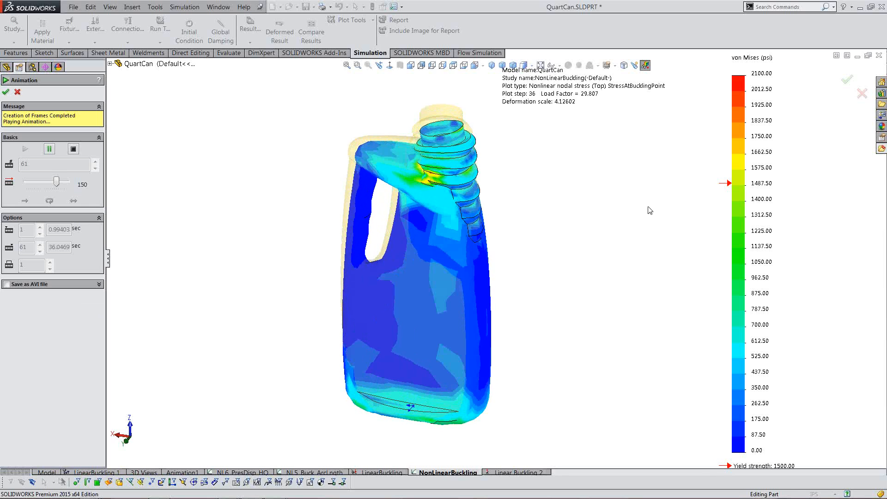
- Switch to the PowerPoint presentation Buckling Analysis Using SolidWorks Simulation.pptx
{"action": "mouse_move", "coordinate": [301, 491]}
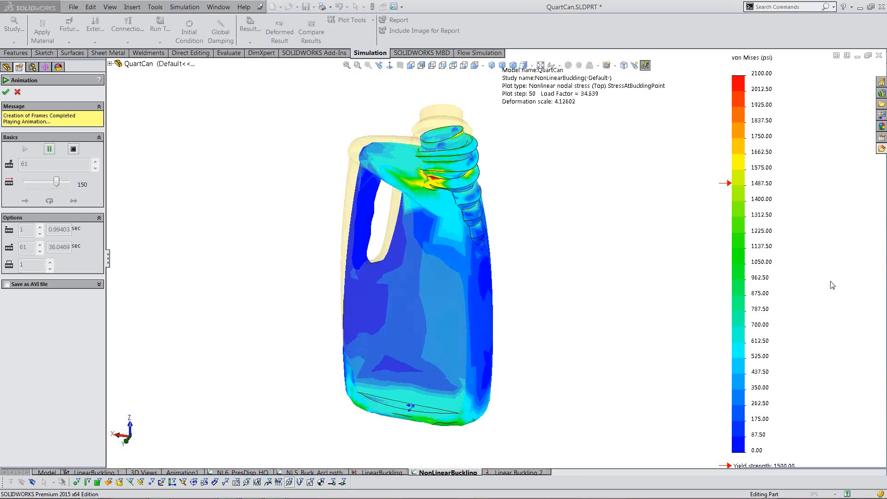
{"action": "key", "text": "alt+Tab"}
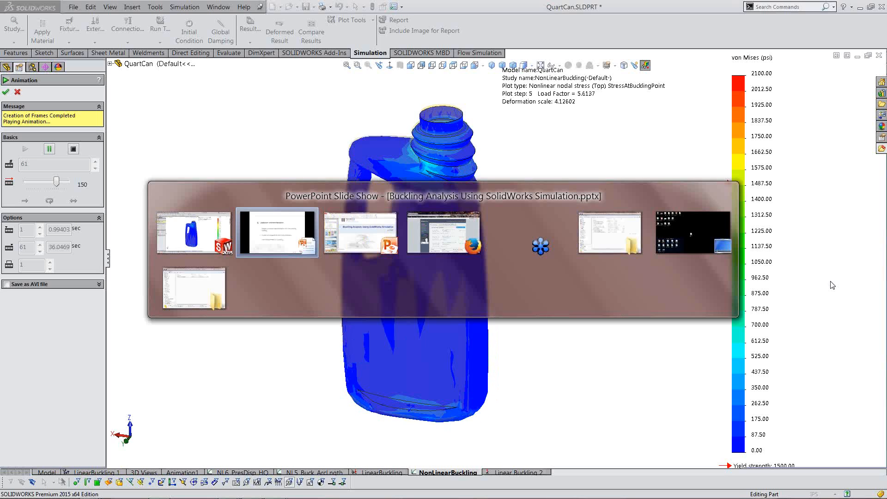
{"action": "key", "text": "alt+Tab"}
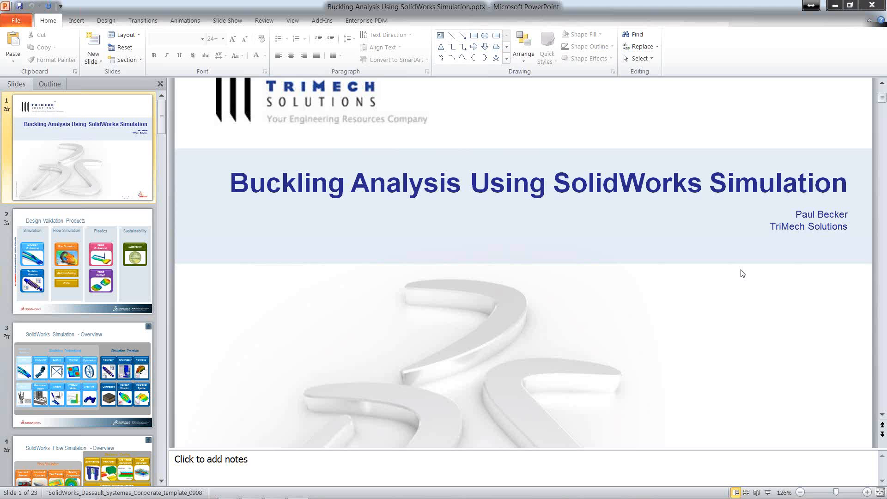